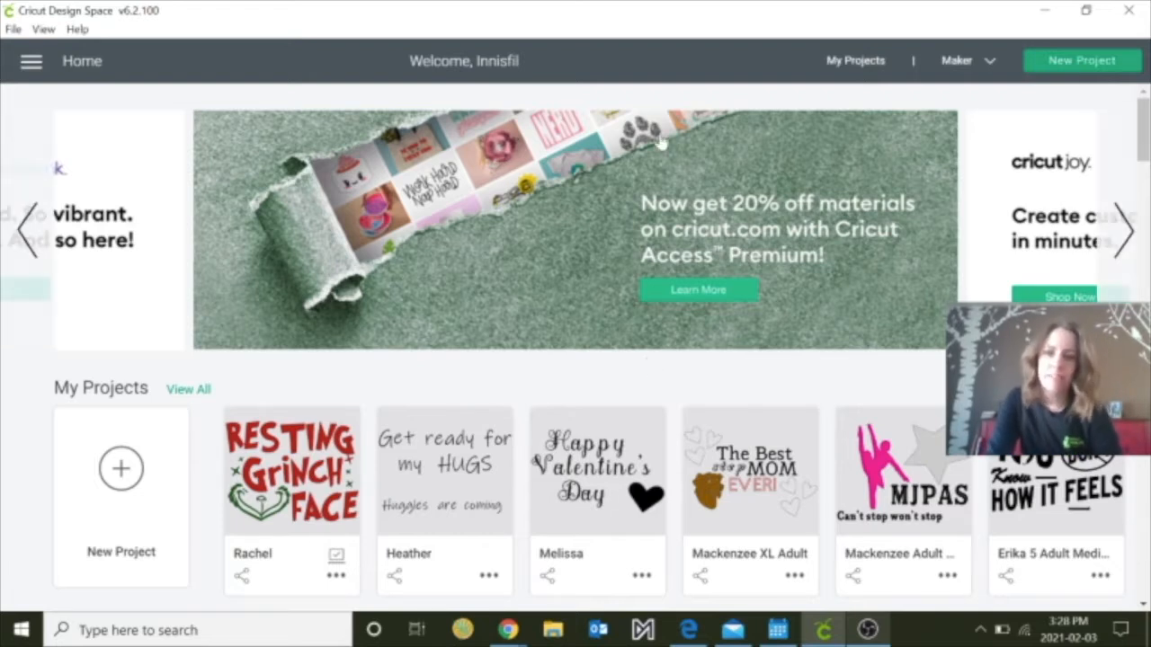
Step: Start a new project and browse the ready-made projects across all categories
left_click(106, 484)
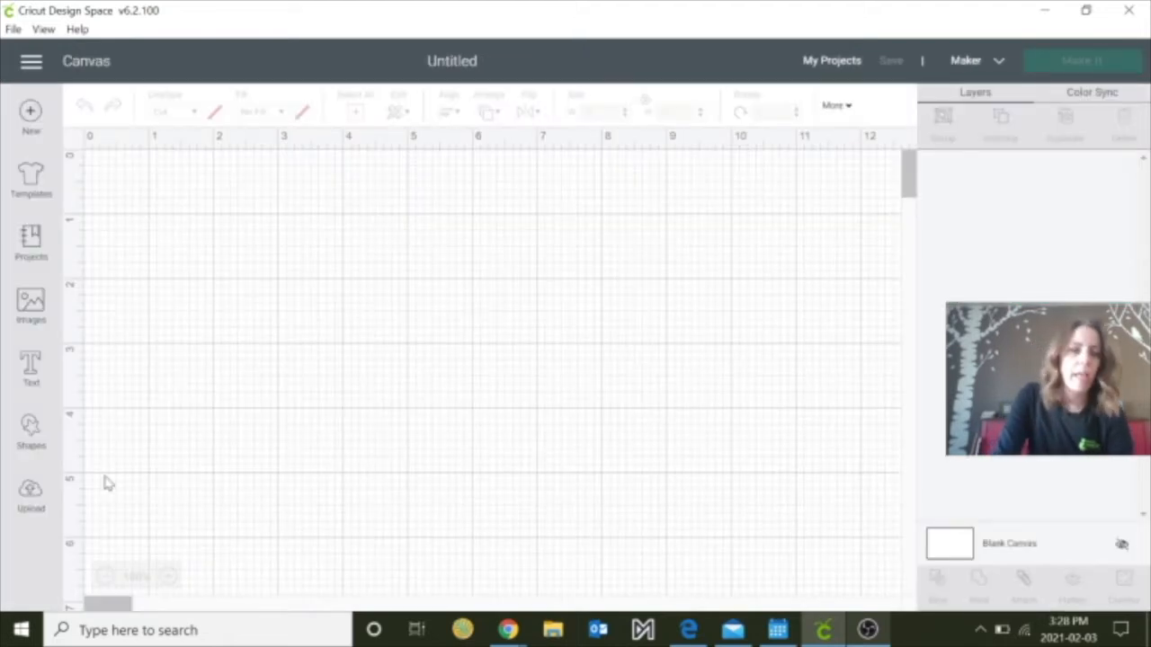
left_click(30, 236)
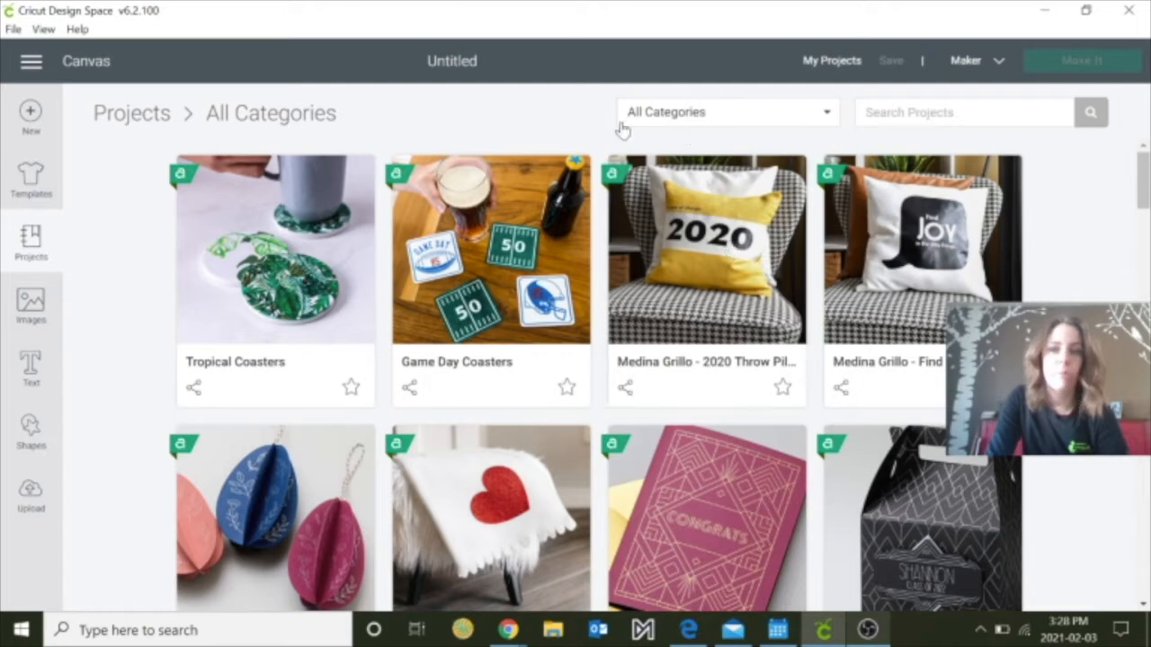
scroll(725, 490, "down", 3)
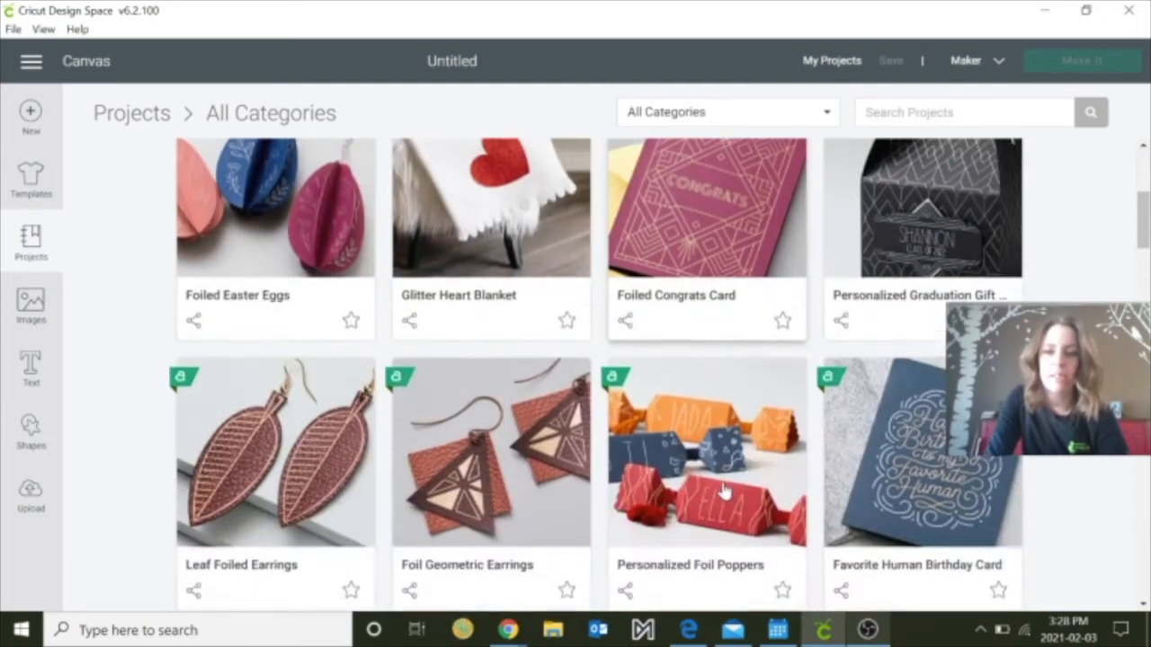
scroll(725, 490, "down", 10)
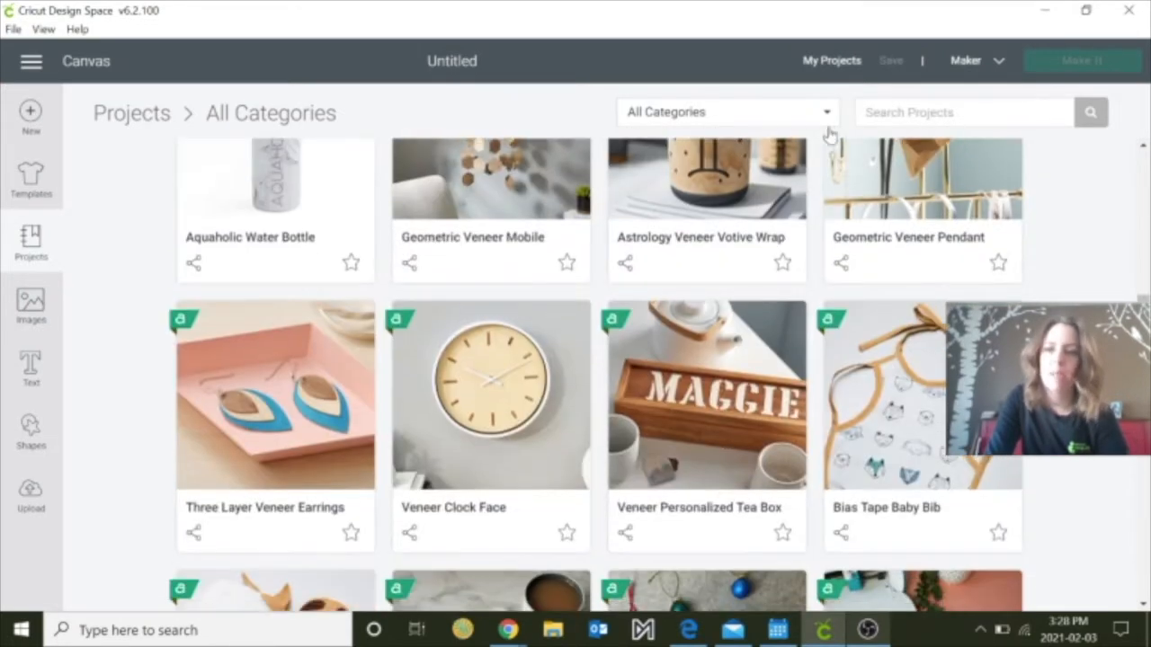
Step: Filter the ready-made projects by the Holidays category
left_click(826, 120)
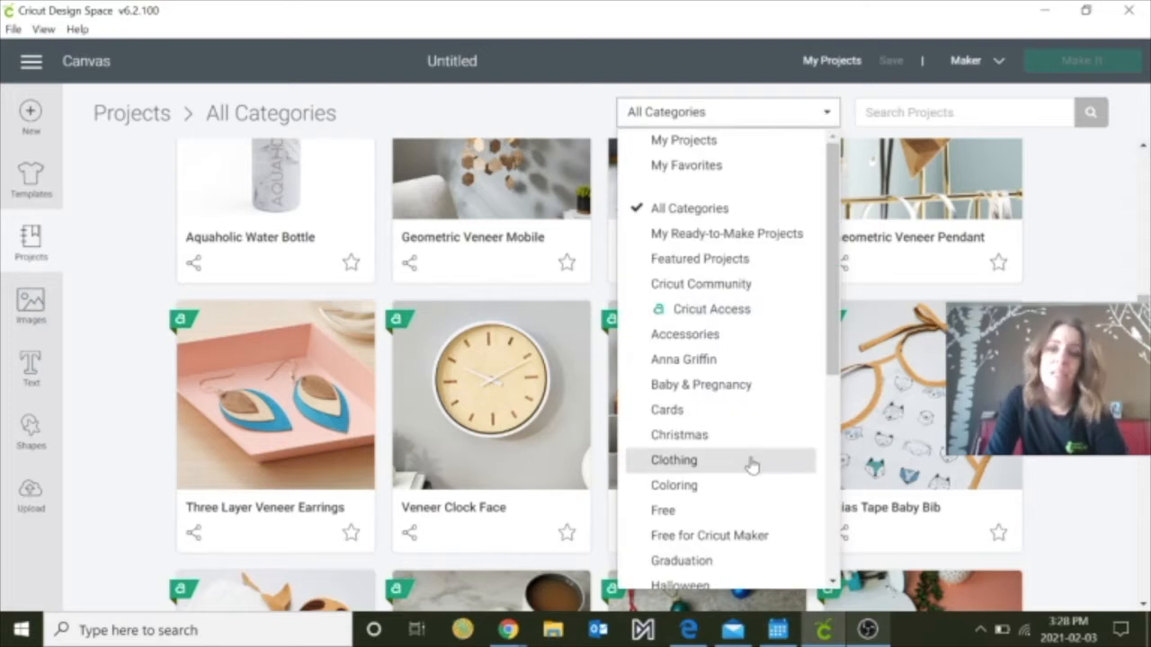
scroll(751, 460, "down", 5)
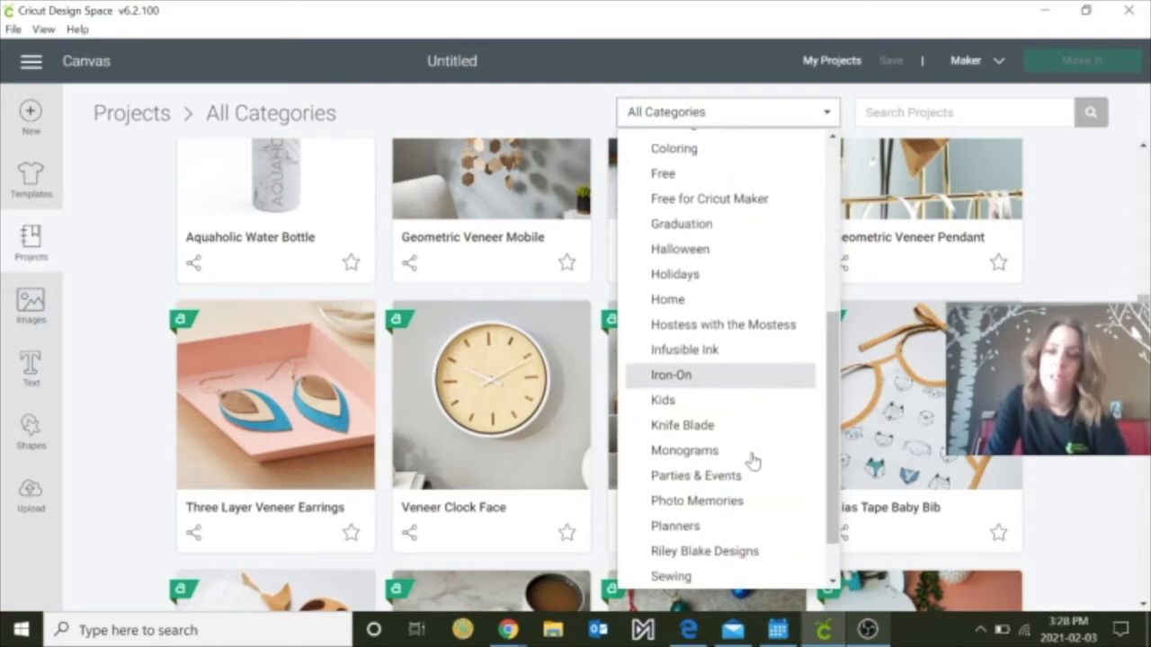
scroll(751, 461, "down", 1)
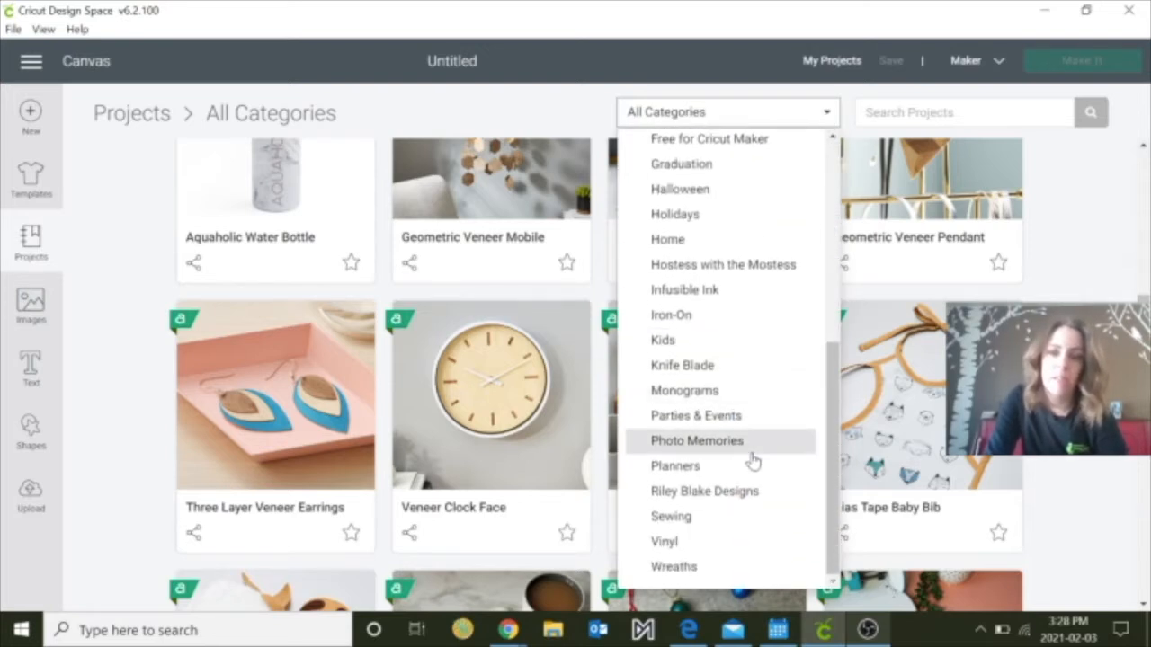
left_click(723, 231)
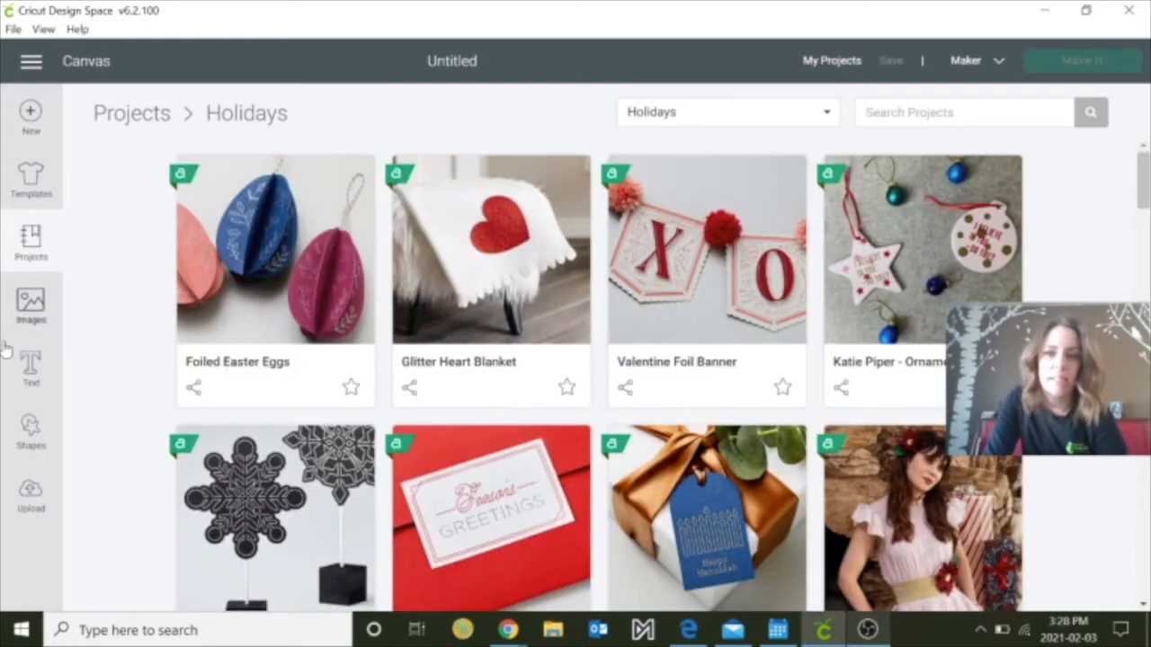
Step: Search the holiday projects for Hearts and open the I Love You More Pillow Pair for customizing
scroll(110, 461, "down", 5)
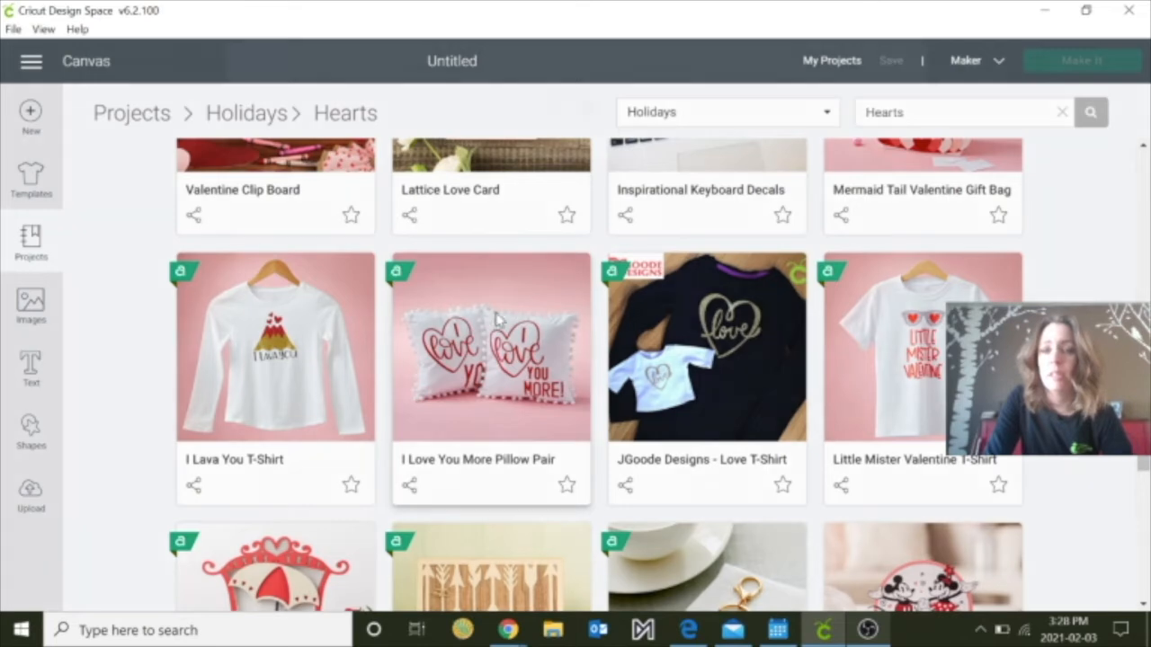
left_click(496, 321)
left_click(709, 591)
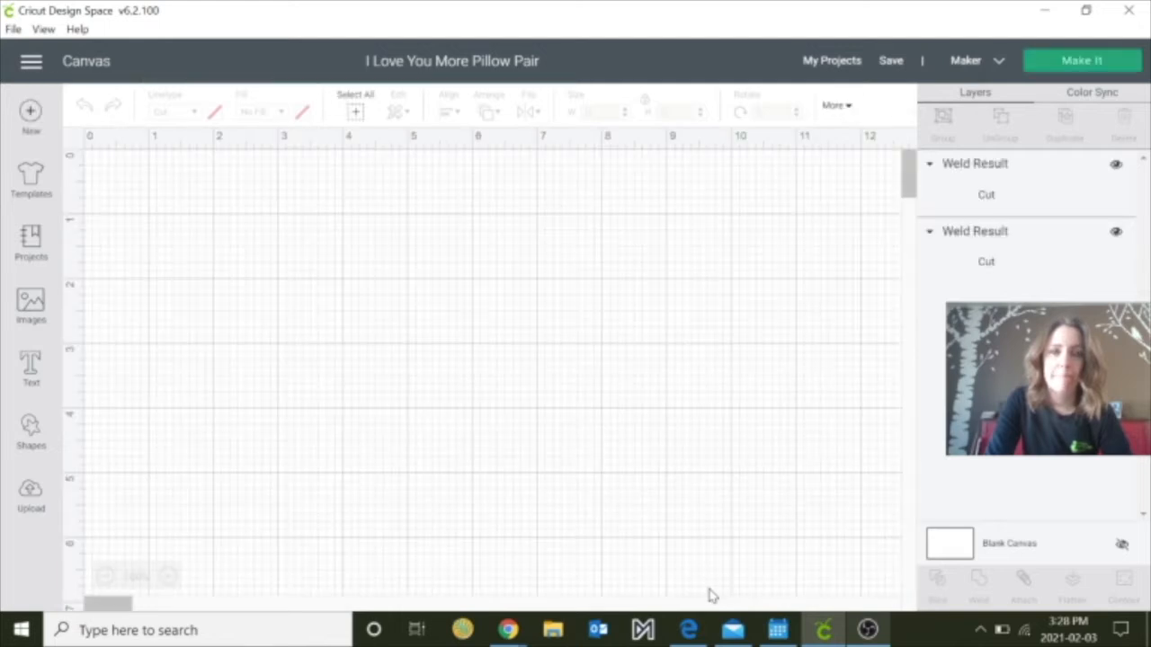
Step: Hide the contours of the U, the Y and the inside of the O in the first pillow design
left_click(415, 479)
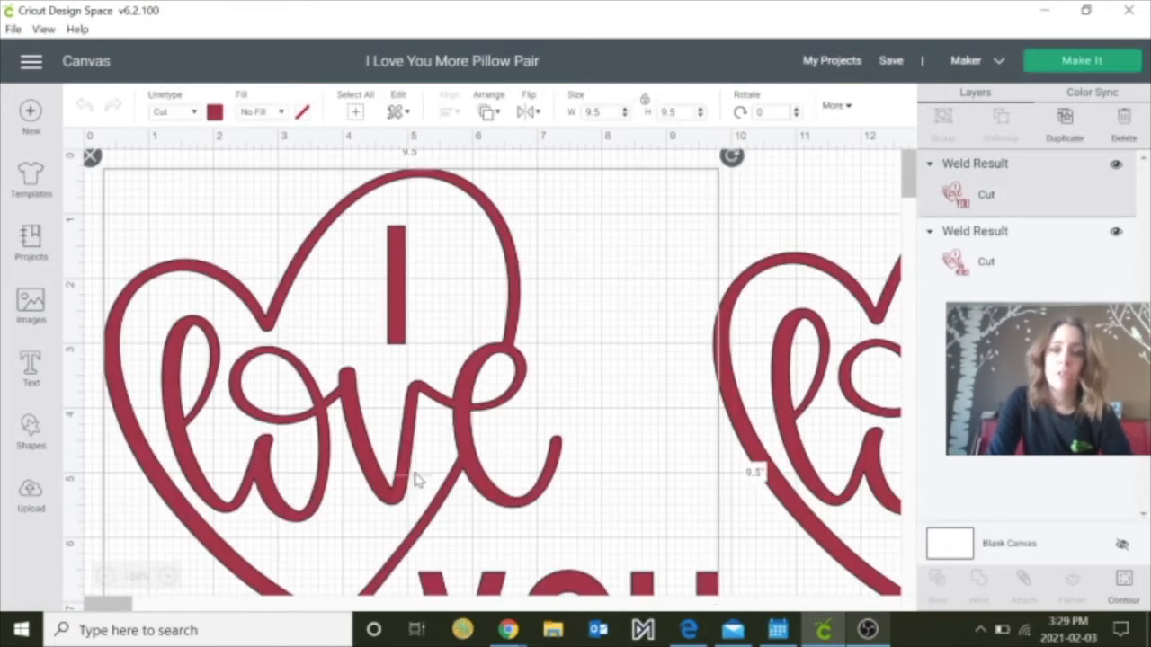
scroll(698, 501, "down", 5)
scroll(699, 501, "up", 4)
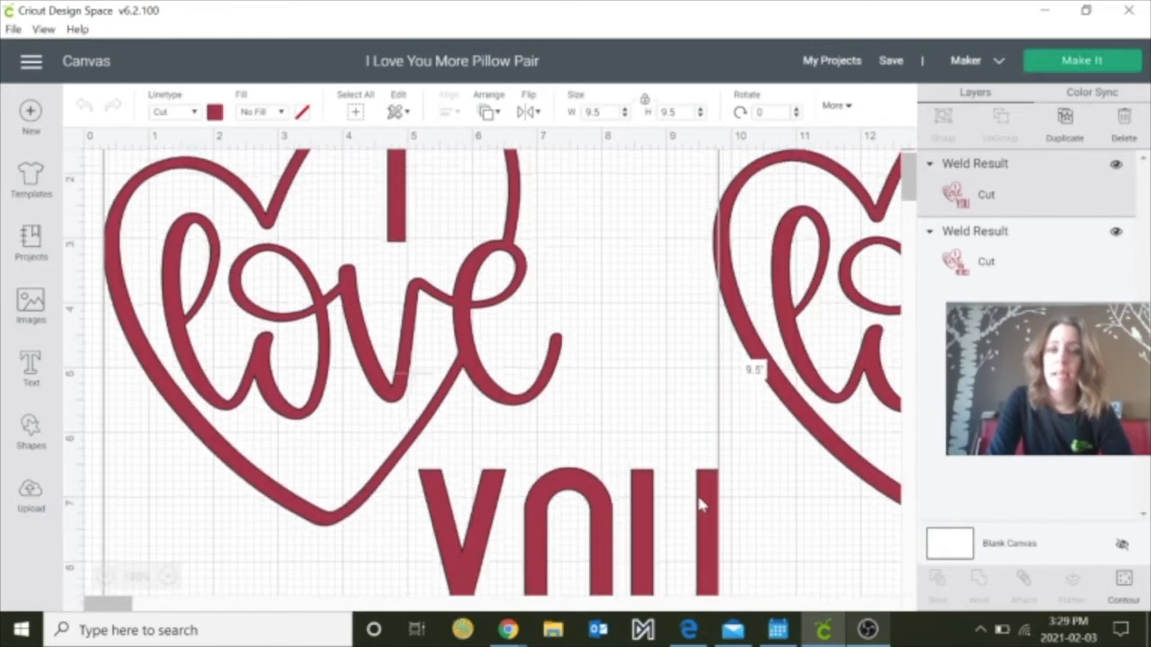
scroll(593, 515, "down", 3)
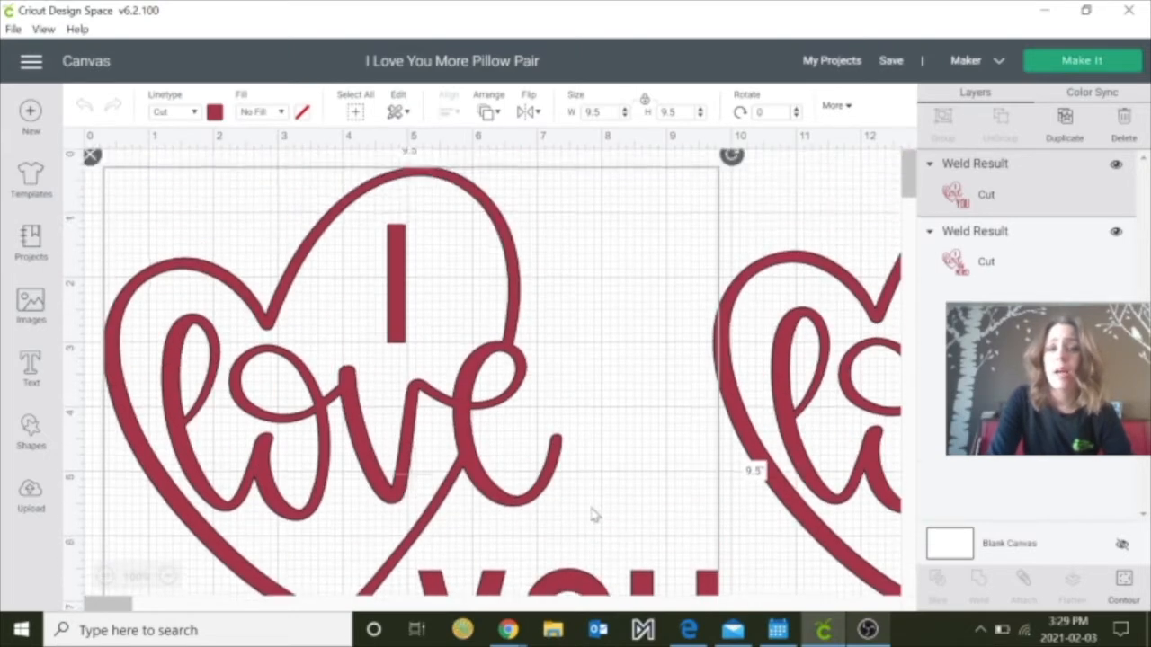
scroll(581, 367, "up", 7)
scroll(584, 372, "down", 1)
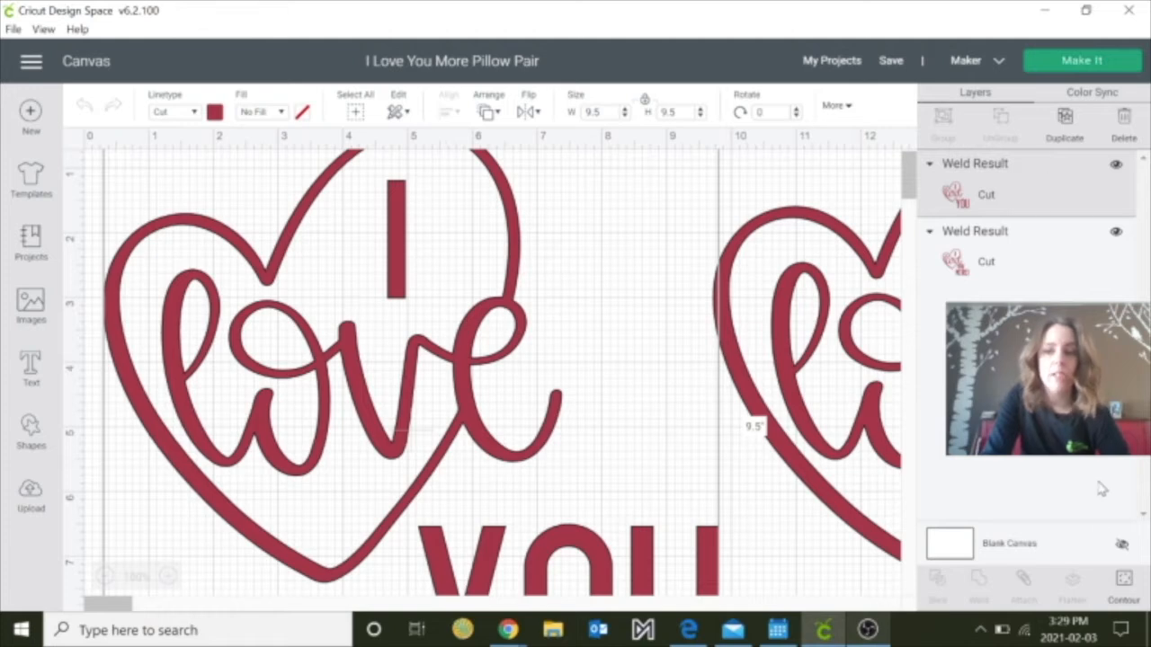
left_click(1124, 583)
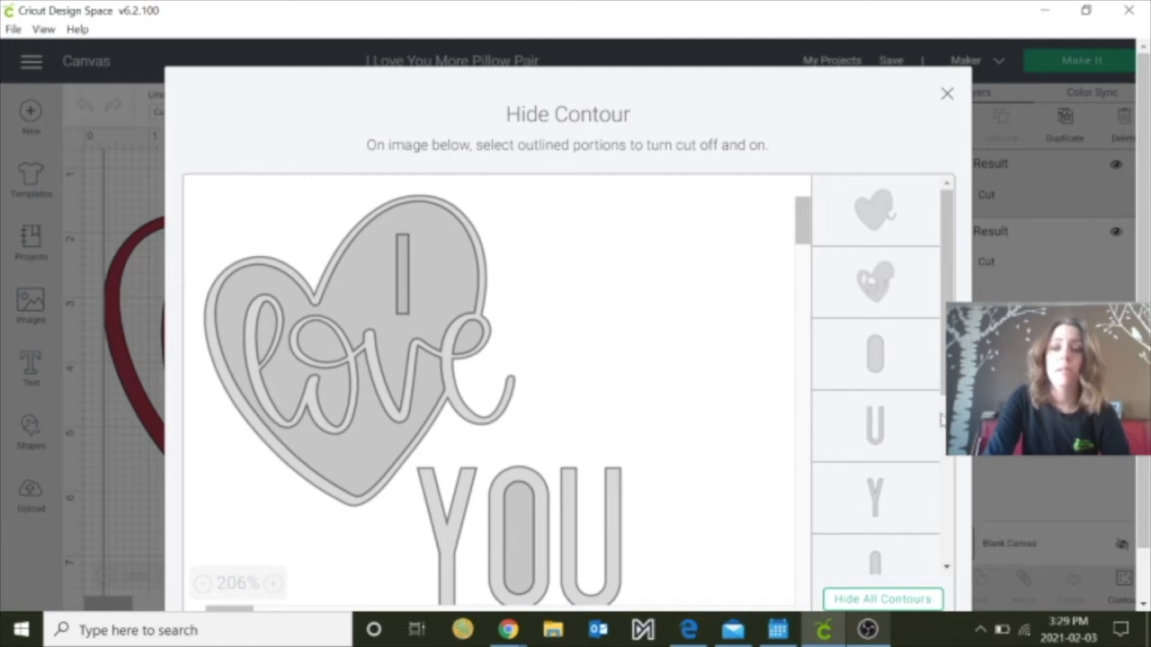
left_click(880, 426)
left_click(879, 495)
left_click(877, 564)
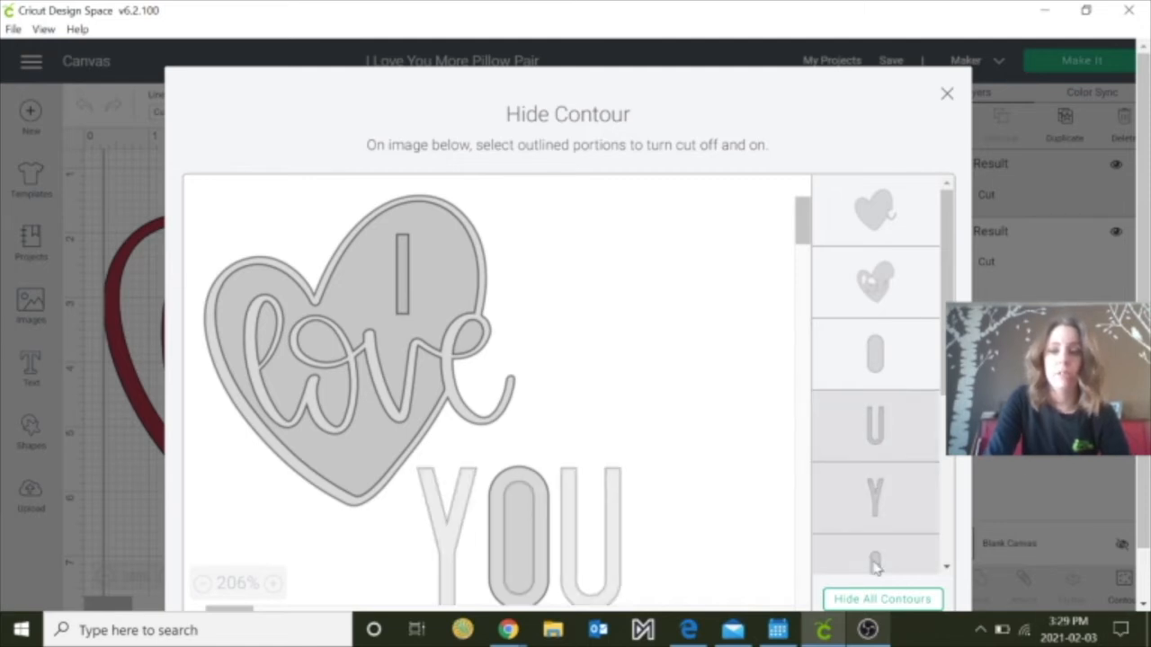
Step: Hide the contours of the I and the outer O as well, leaving only the heart with the word love
scroll(907, 414, "down", 3)
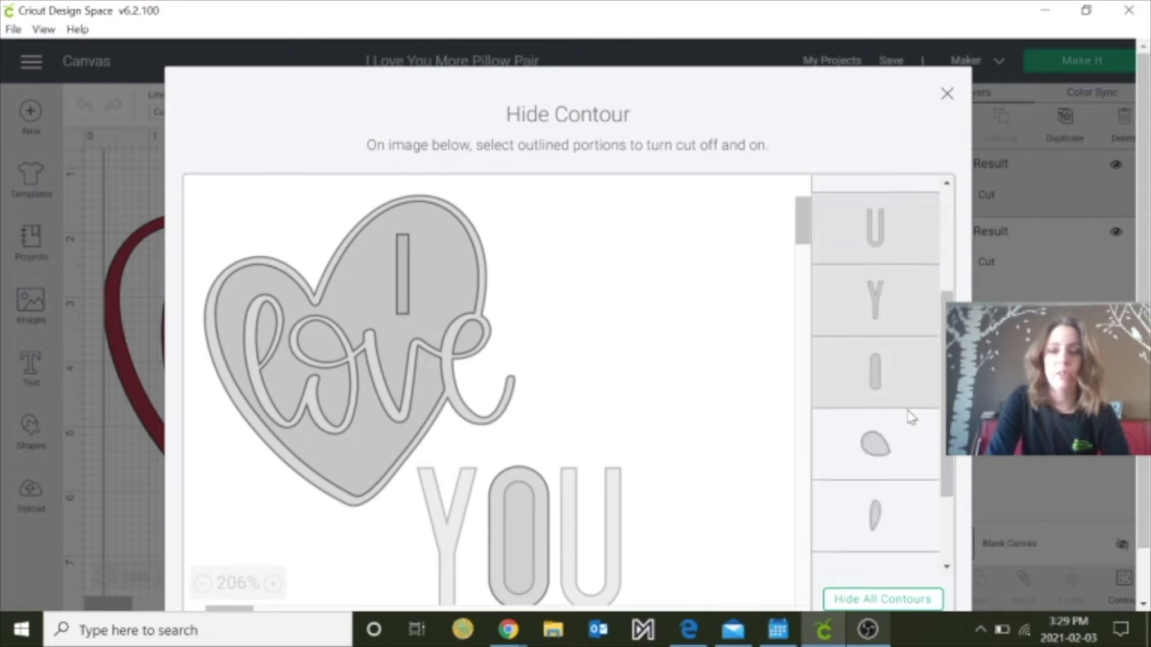
scroll(922, 490, "down", 2)
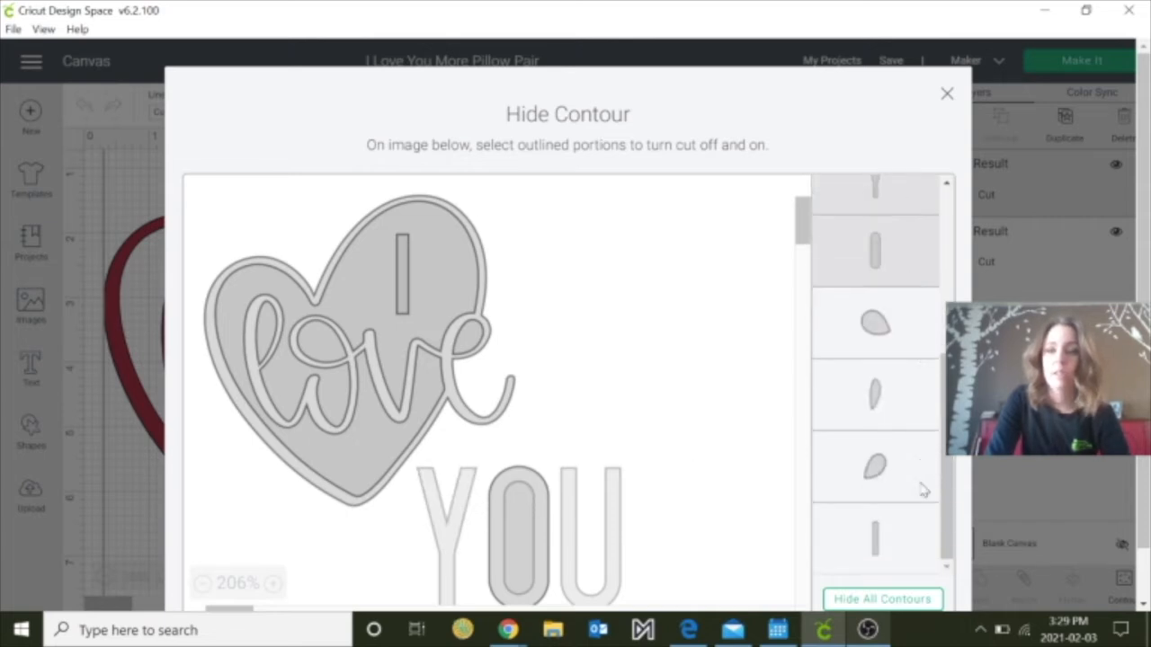
left_click(883, 539)
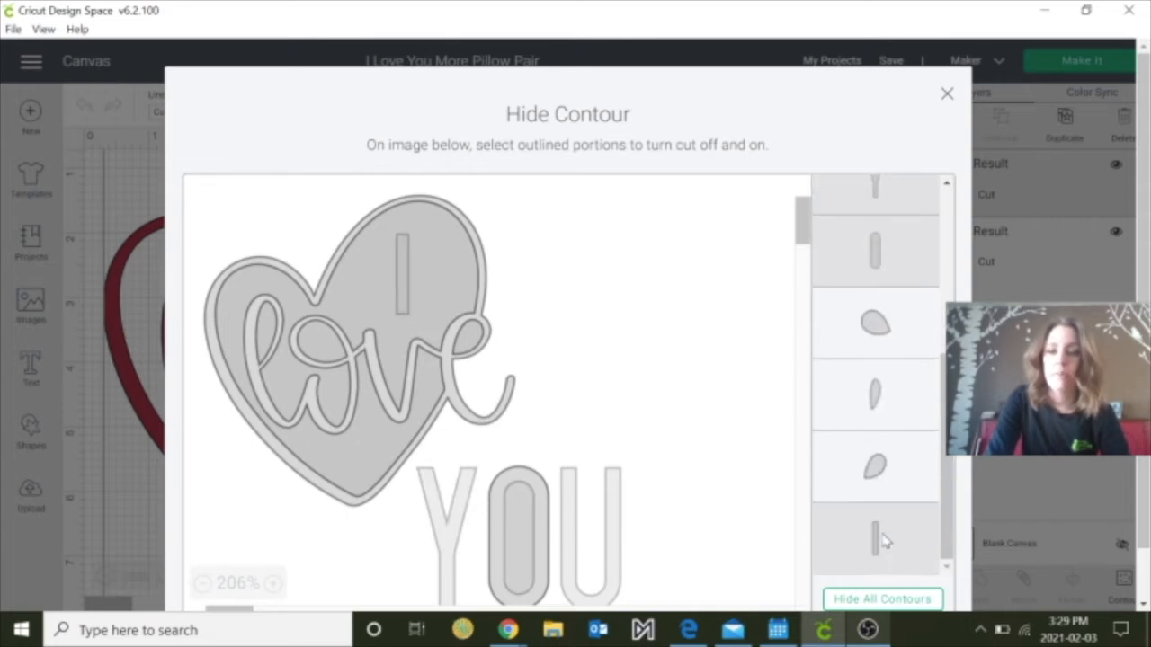
left_click_drag(951, 523, 930, 324)
left_click(896, 346)
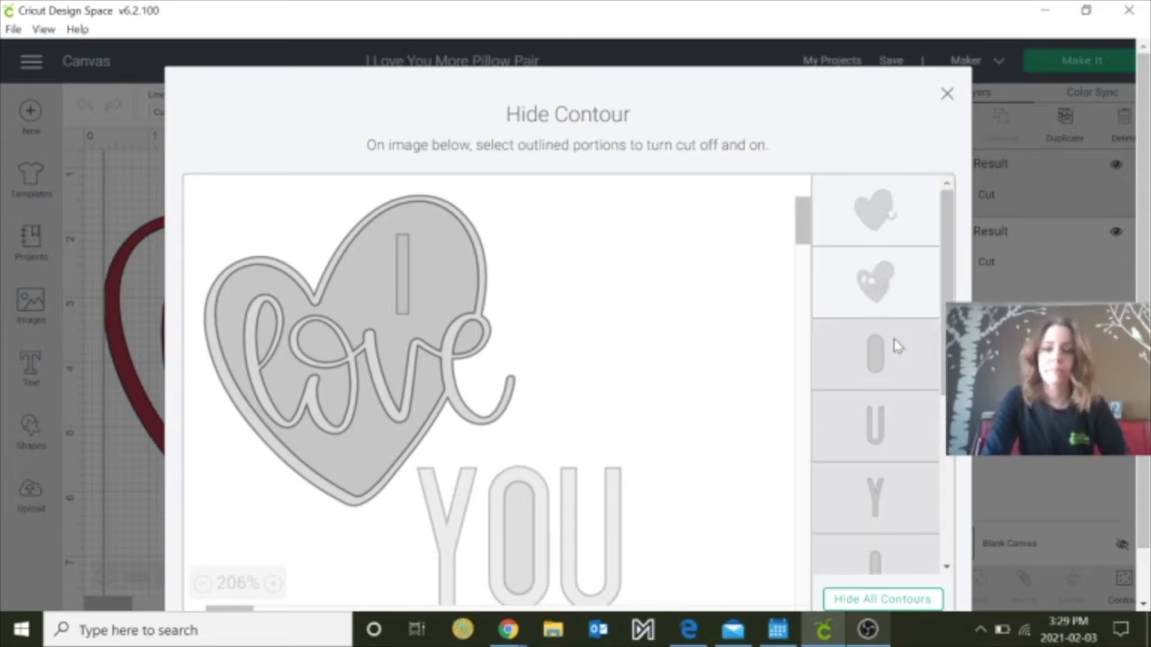
left_click(948, 97)
Step: Scale the love heart down to about 5.24 by 5.26 inches and reposition it on the canvas
scroll(400, 423, "up", 1)
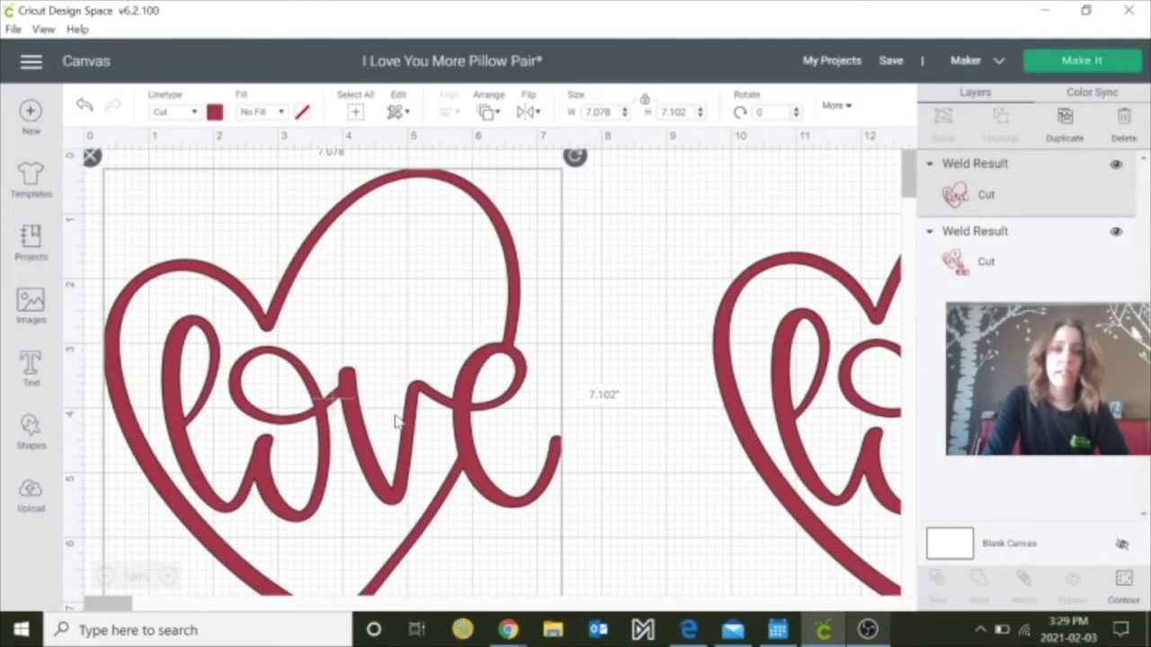
scroll(396, 423, "down", 1)
left_click_drag(575, 585, 458, 465)
left_click_drag(360, 337, 411, 421)
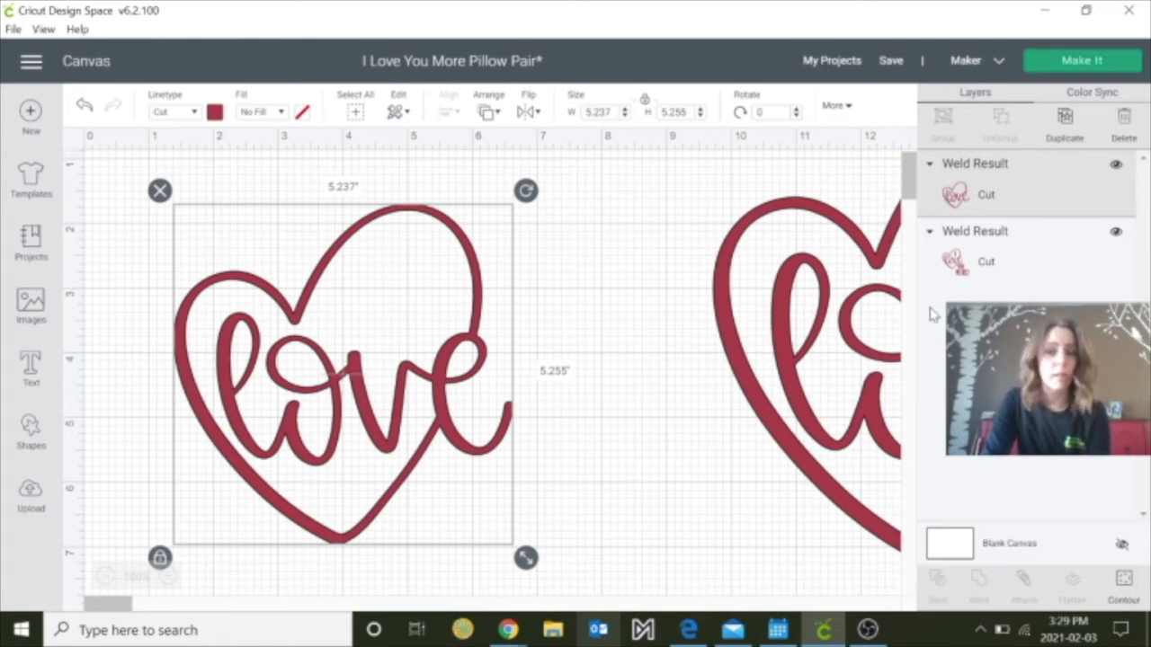
Step: Save the customized design as a new project named with the person's first name followed by "pillow"
left_click(888, 64)
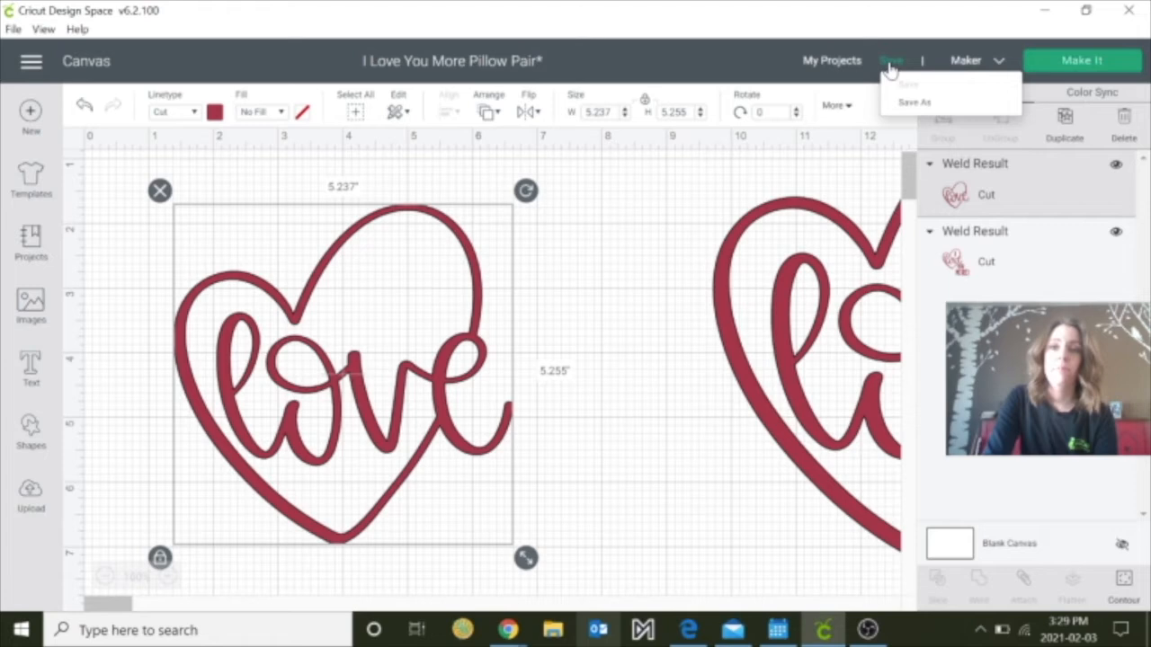
left_click(913, 105)
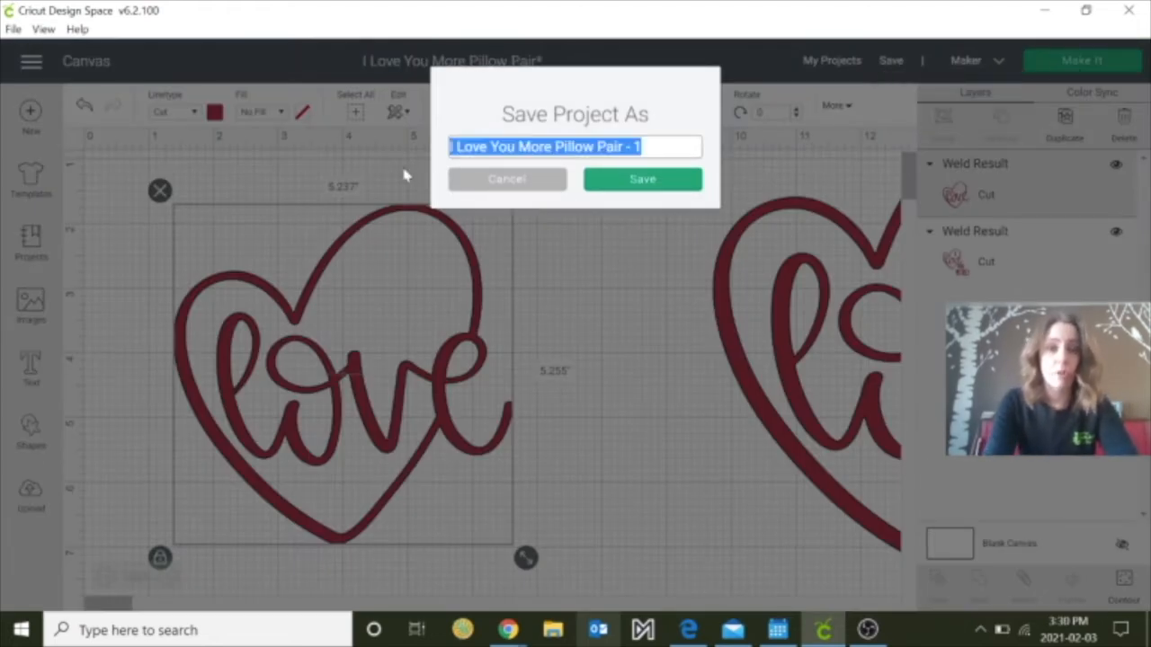
type("Racel")
key("BackSpace")
key("BackSpace")
type("hel")
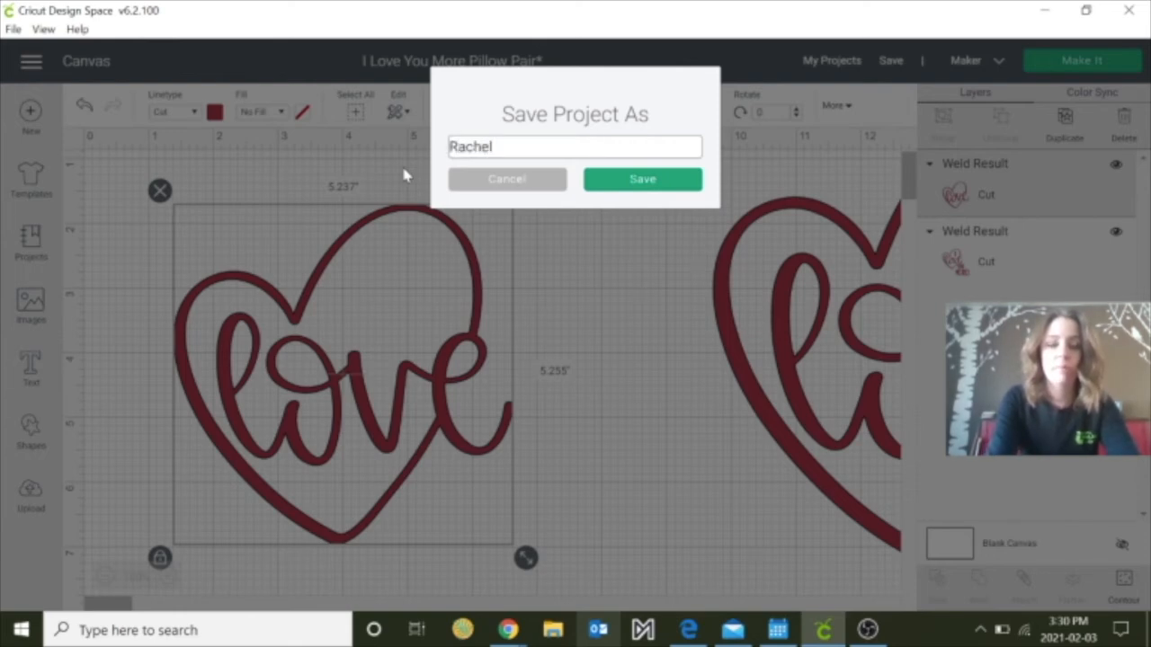
key("Return")
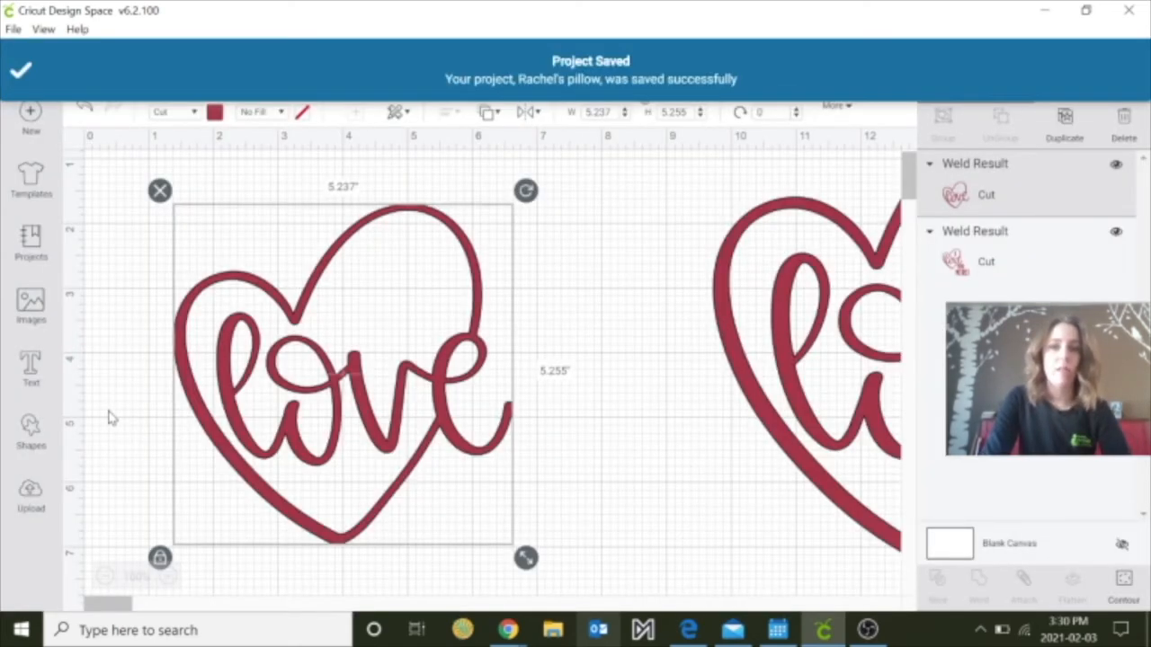
Step: Deselect the heart and view the saved pillow project among the personal projects
left_click(111, 416)
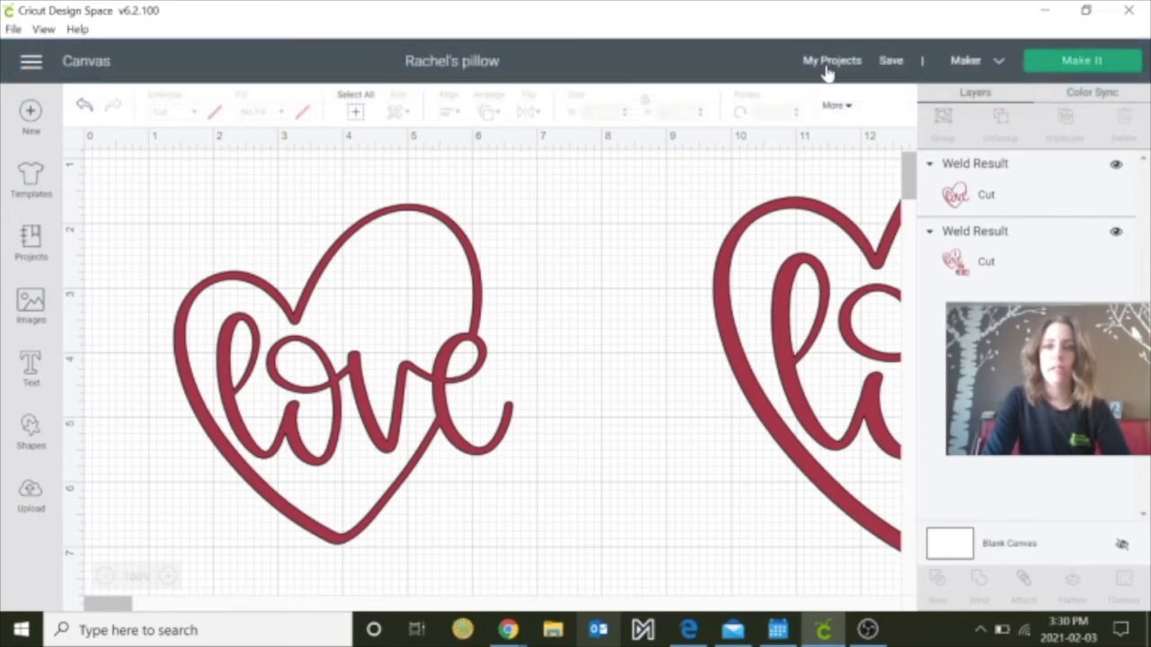
left_click(825, 68)
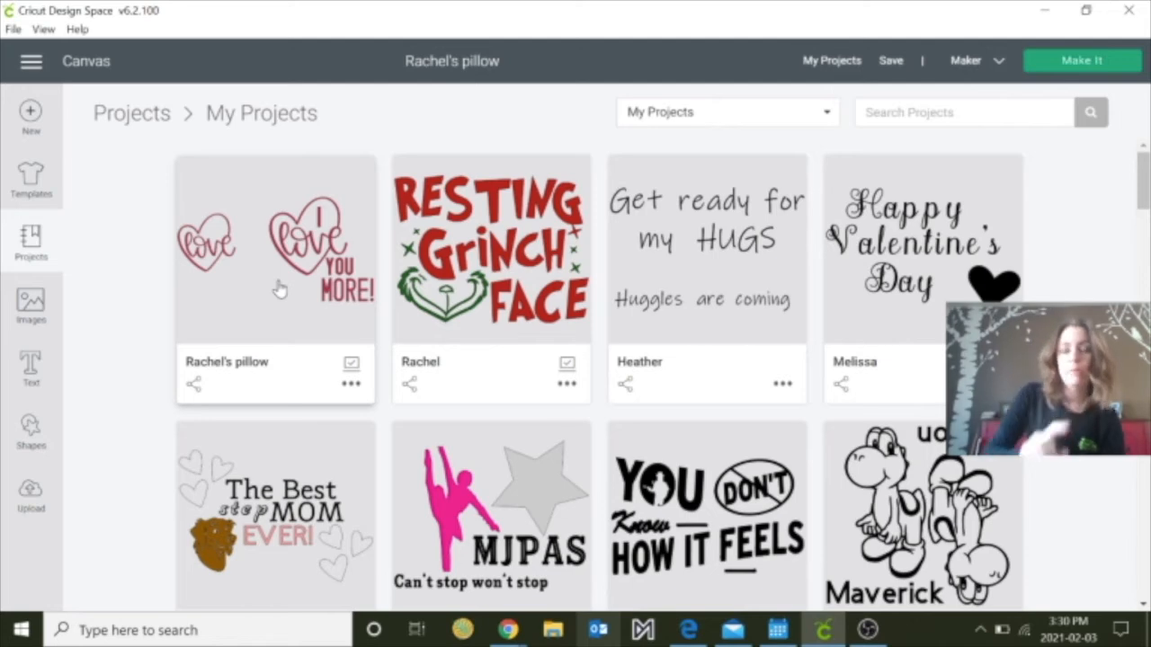
left_click(828, 69)
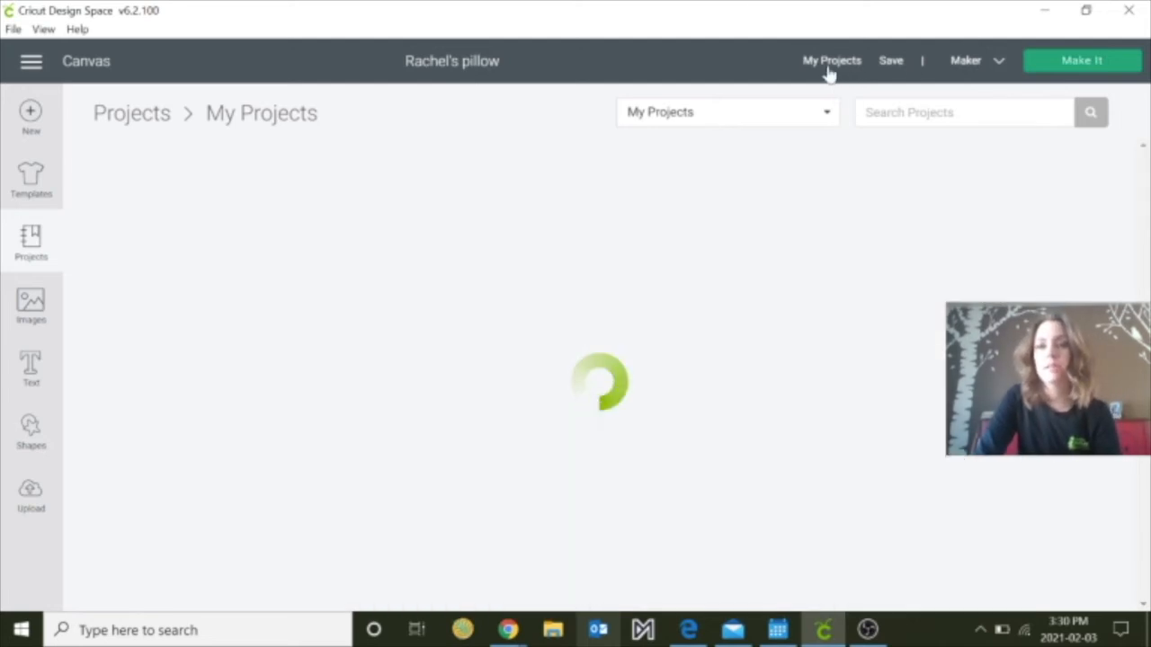
Step: Find the Bee Kind Water Fountain Sign among the Vinyl projects and open it for customizing
left_click(781, 121)
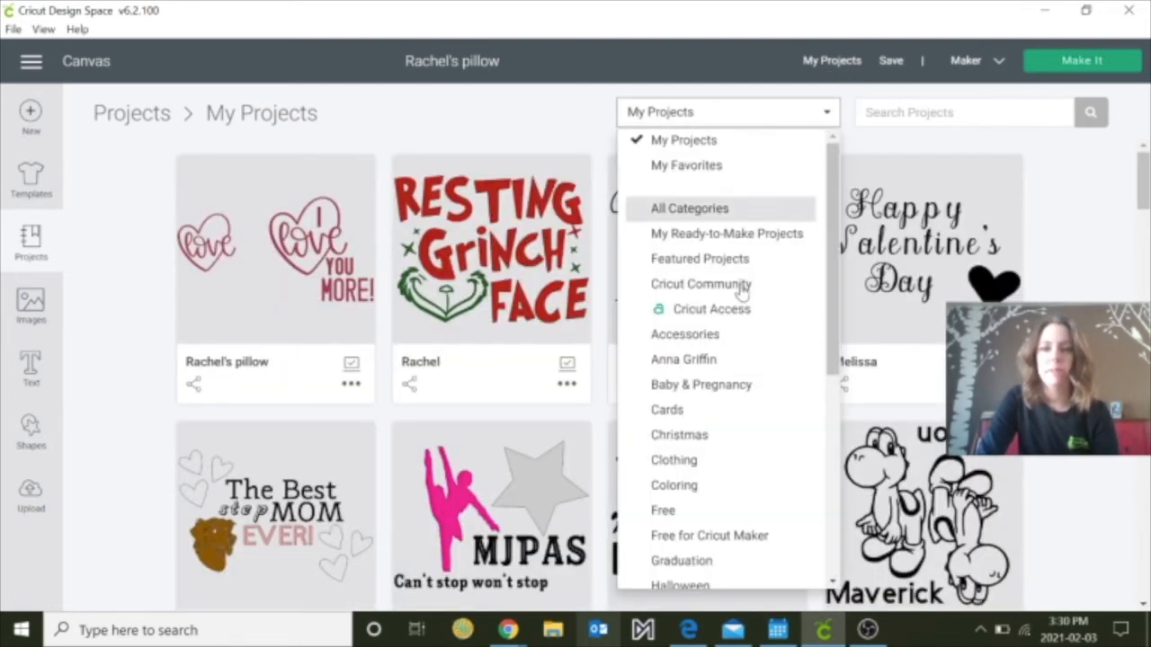
scroll(725, 396, "down", 5)
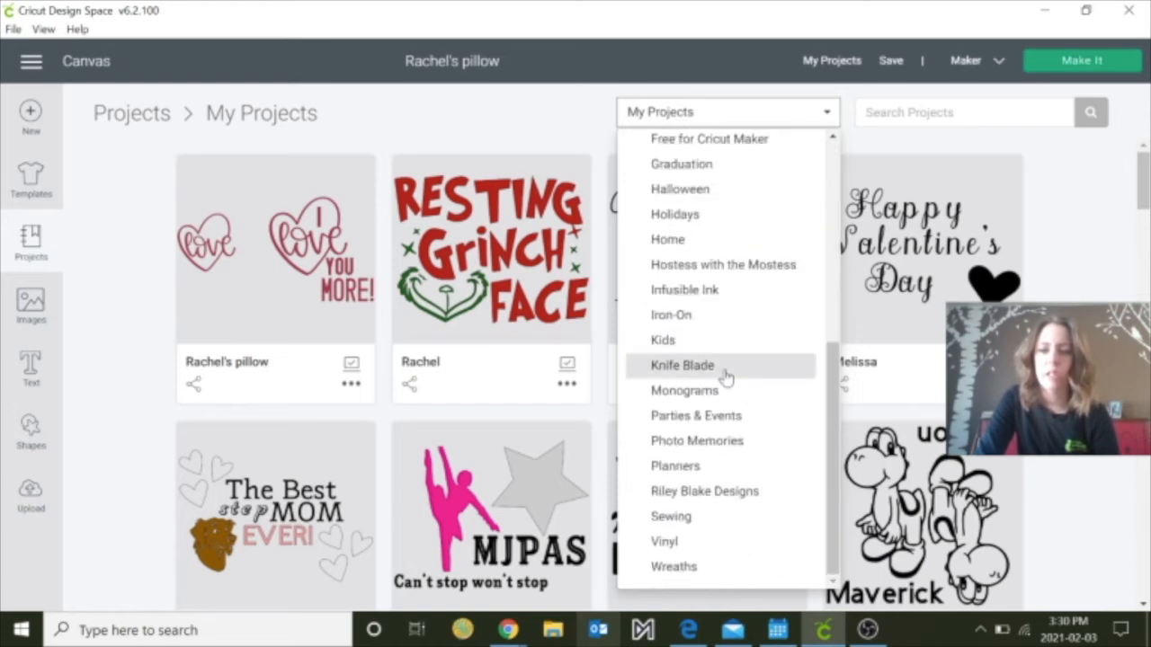
left_click(732, 231)
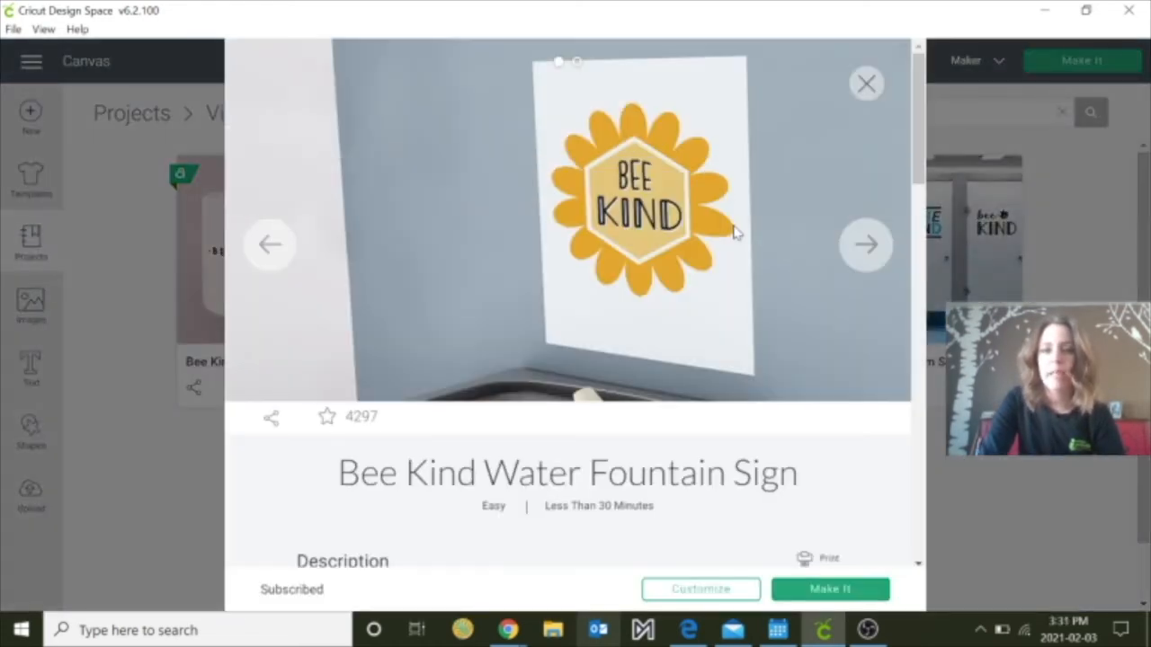
left_click(712, 591)
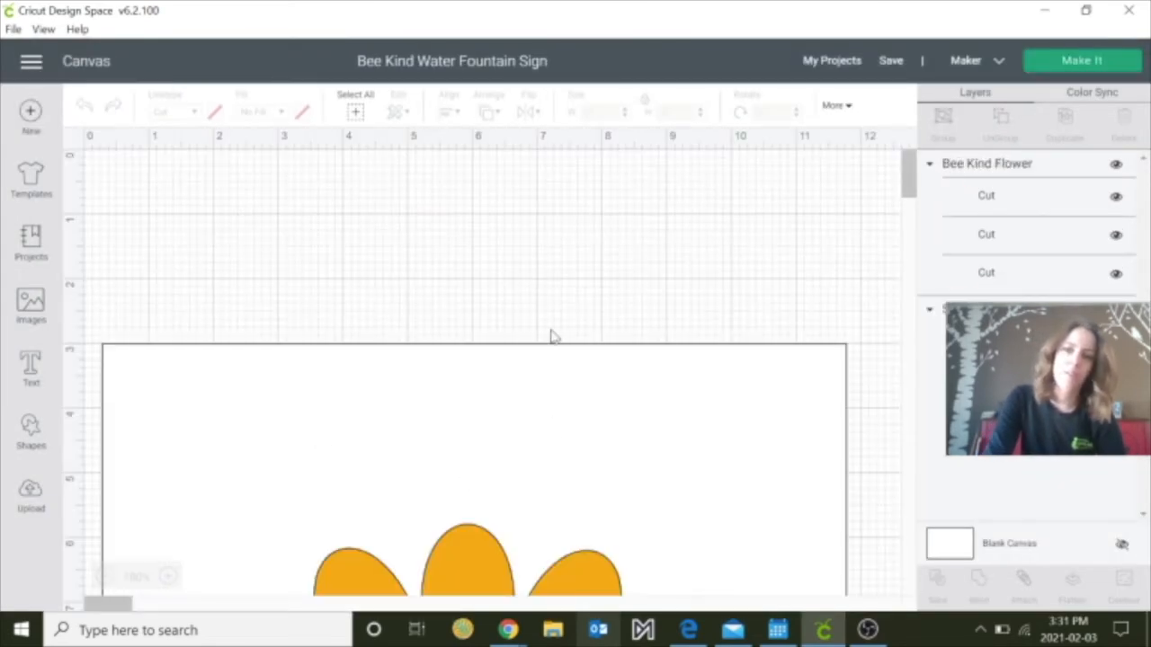
Step: Remove the white background square from view and look over the Bee Kind flower design
scroll(428, 423, "down", 5)
scroll(428, 423, "up", 3)
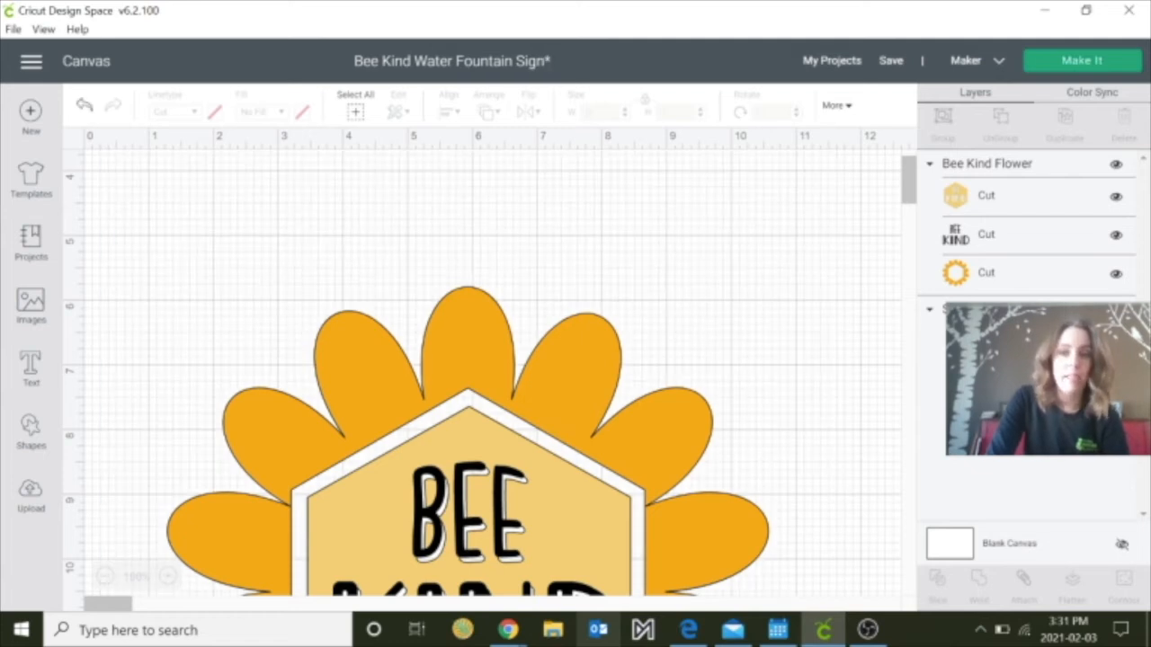
scroll(786, 393, "down", 3)
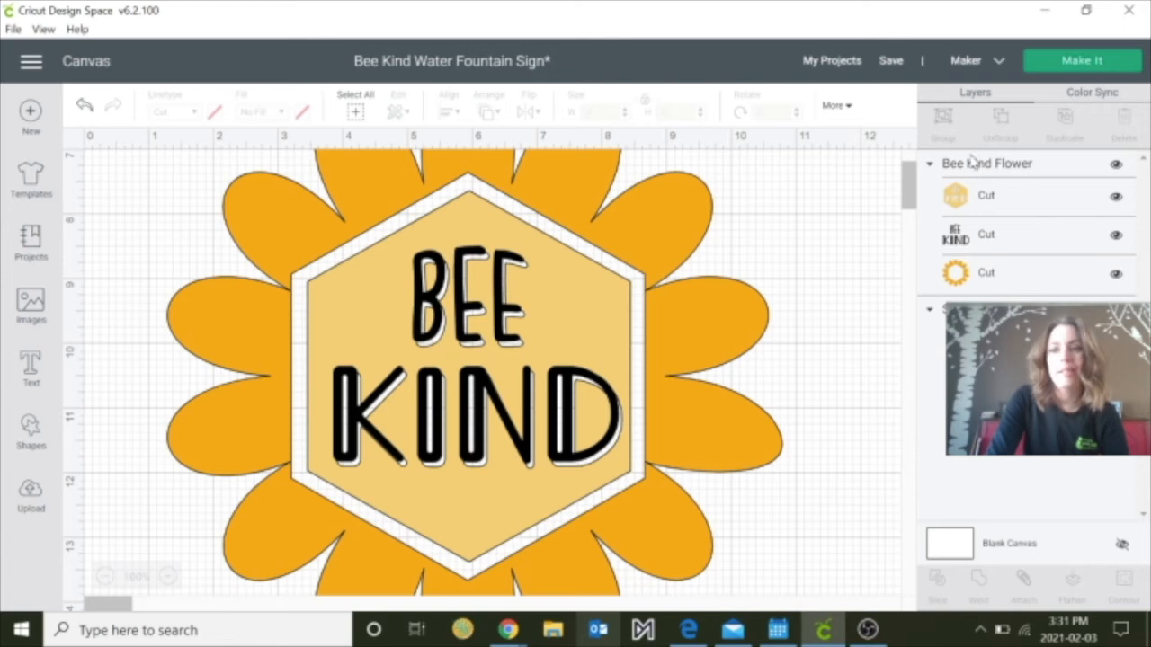
Step: Hide and re-show the pale yellow hexagon layer, and shift the Bee Kind flower group slightly on the canvas
left_click(1115, 198)
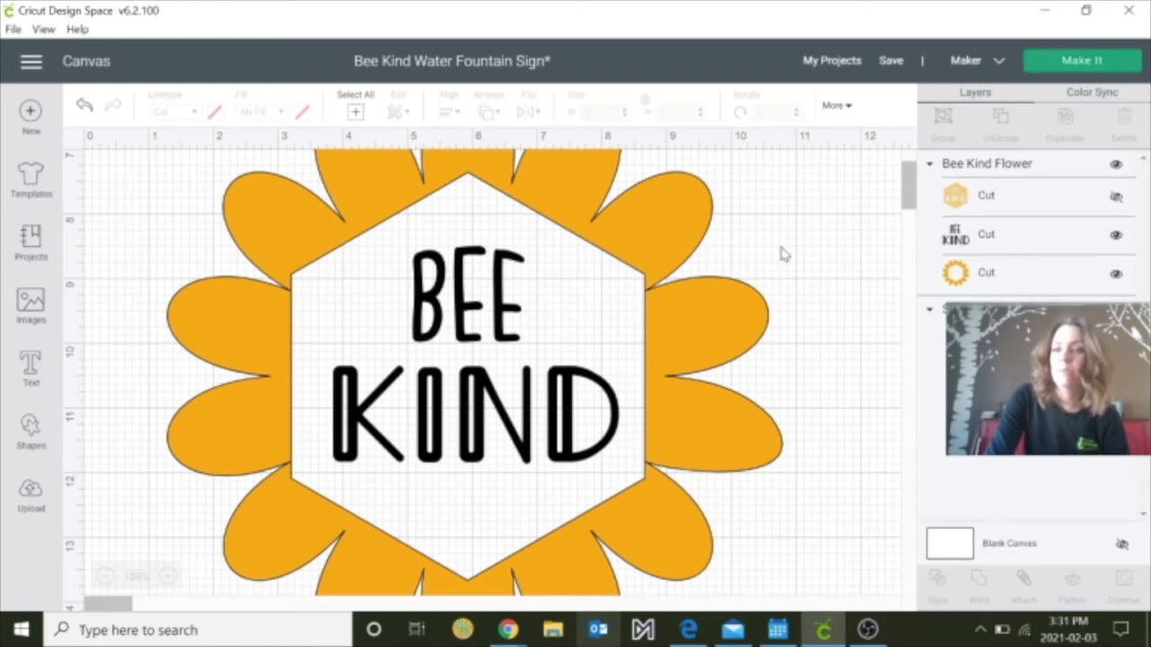
left_click(1115, 199)
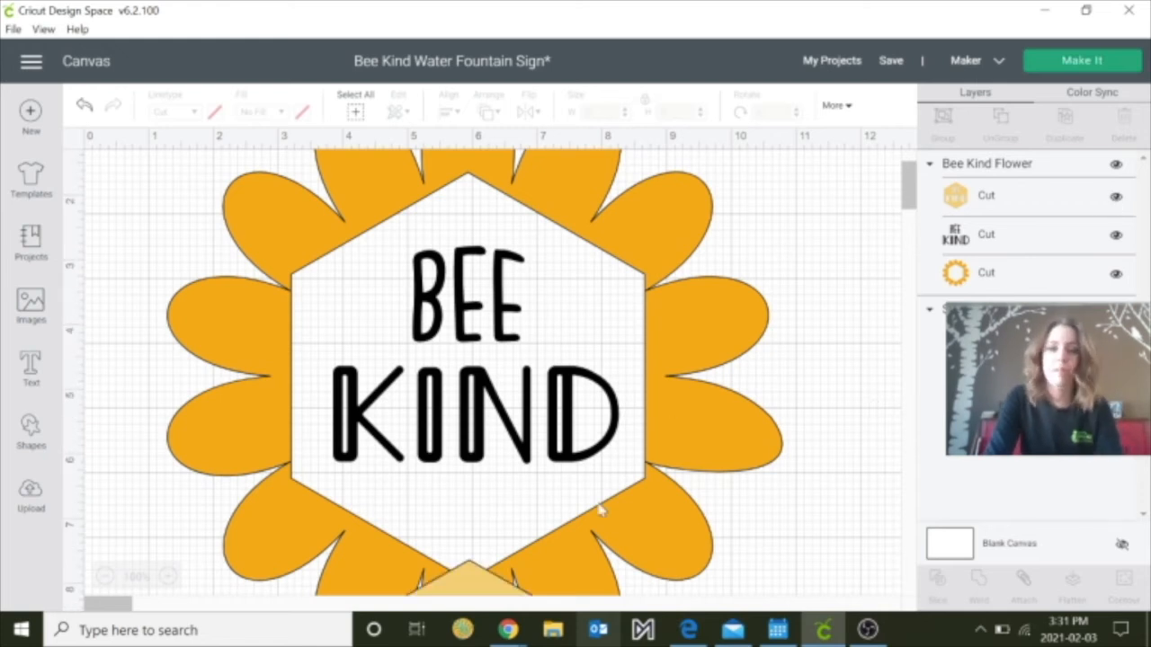
left_click_drag(462, 589, 441, 381)
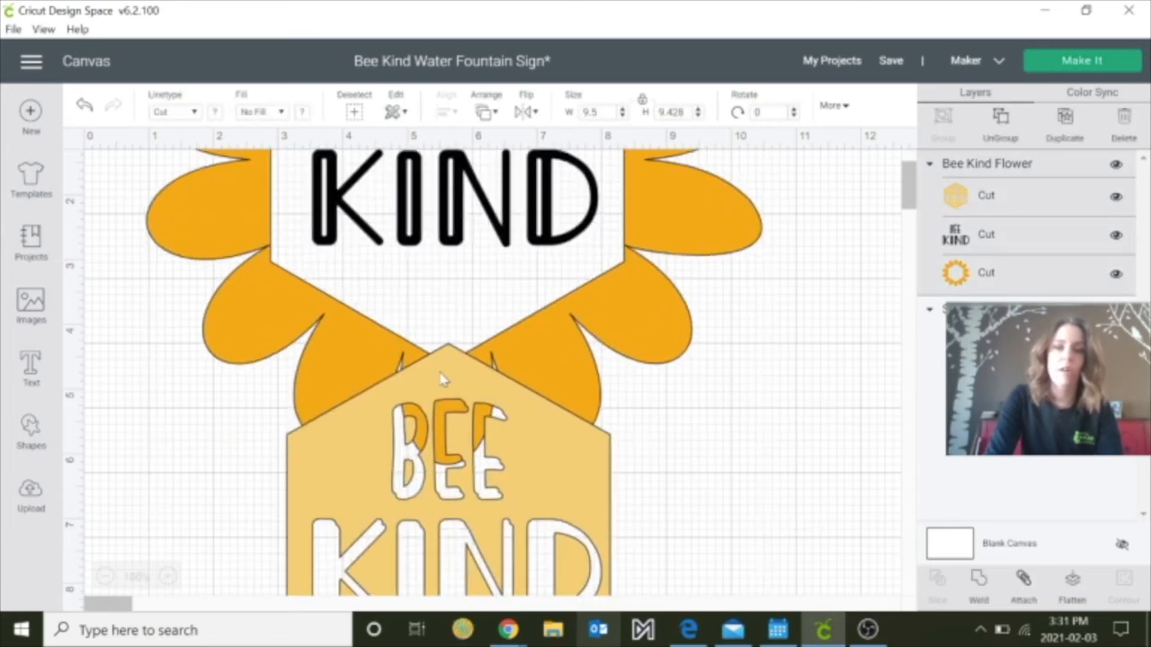
scroll(682, 424, "down", 3)
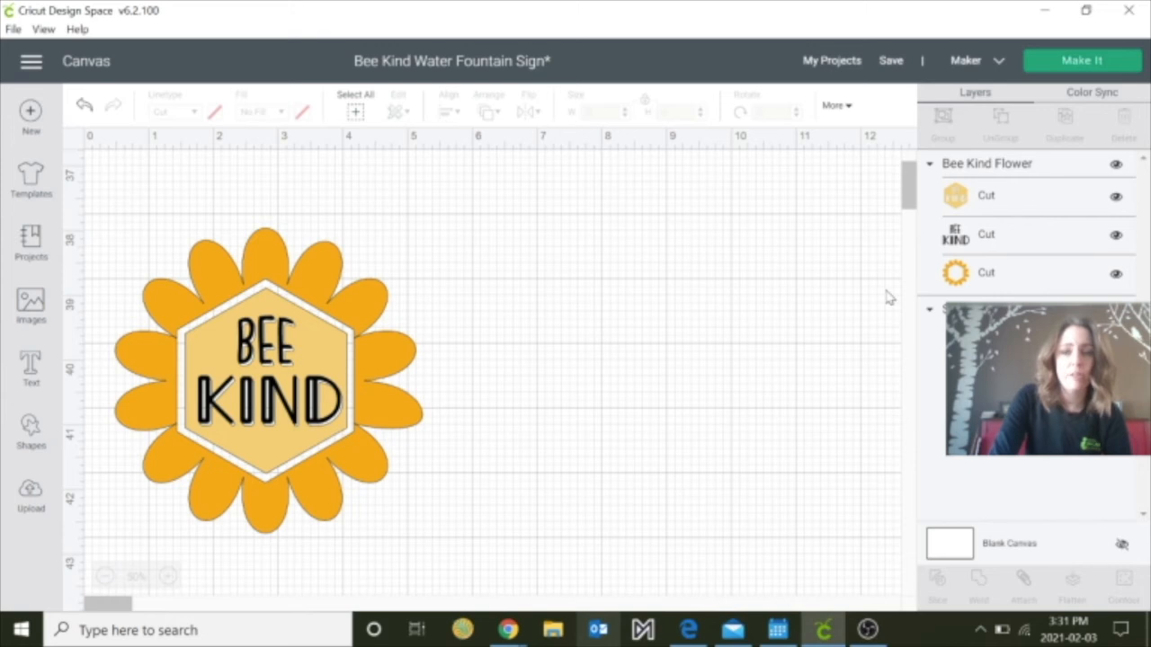
Step: Recolor the BEE KIND lettering layer from the material colors to dark green and deselect it
left_click(956, 236)
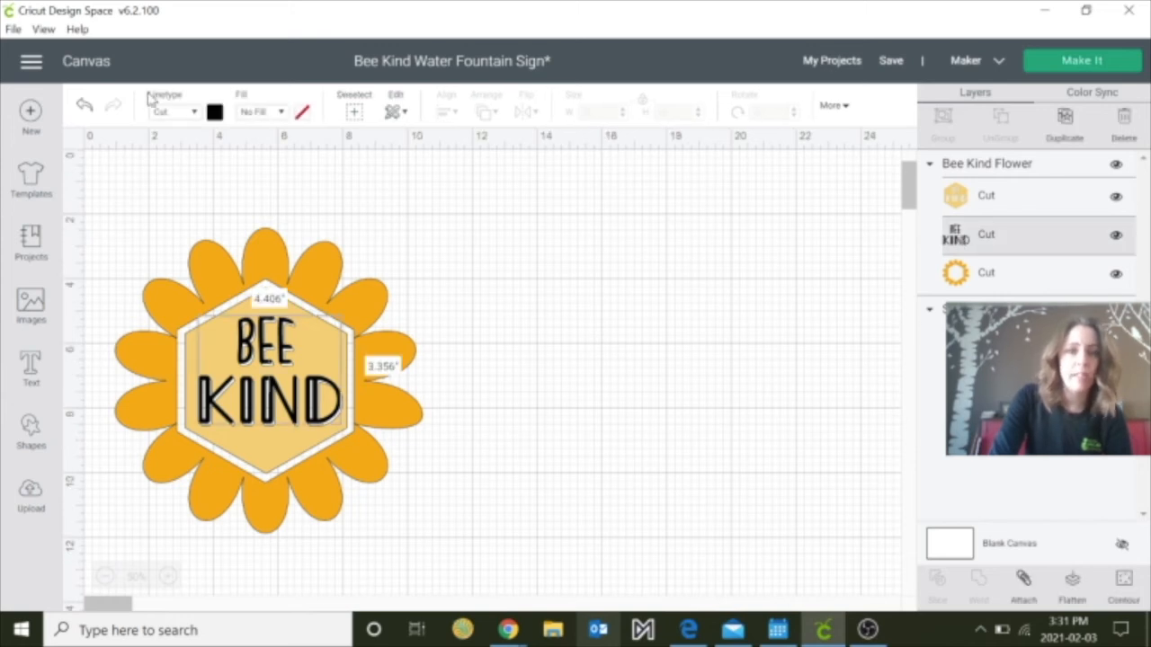
left_click(213, 114)
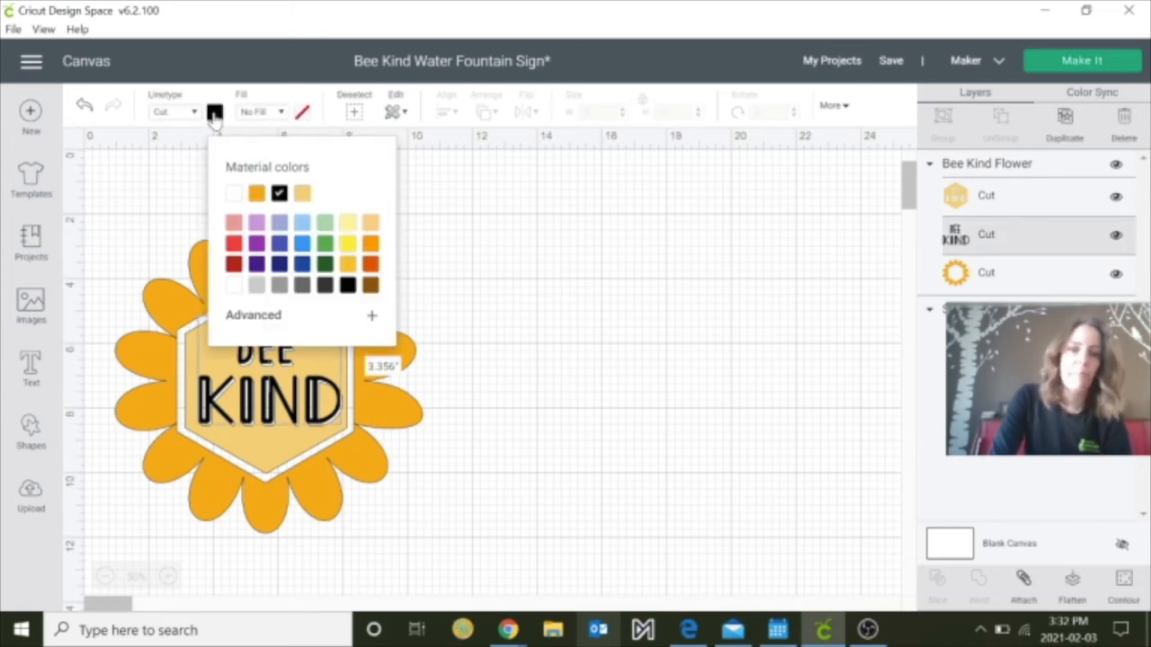
left_click(327, 246)
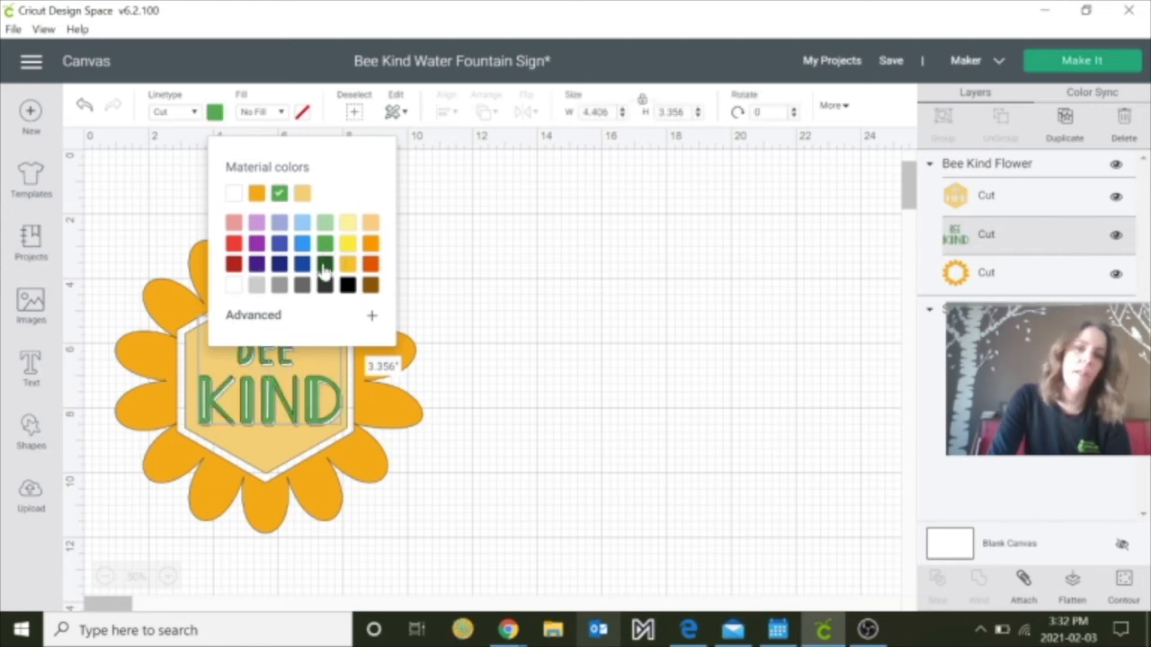
left_click(325, 266)
left_click(589, 379)
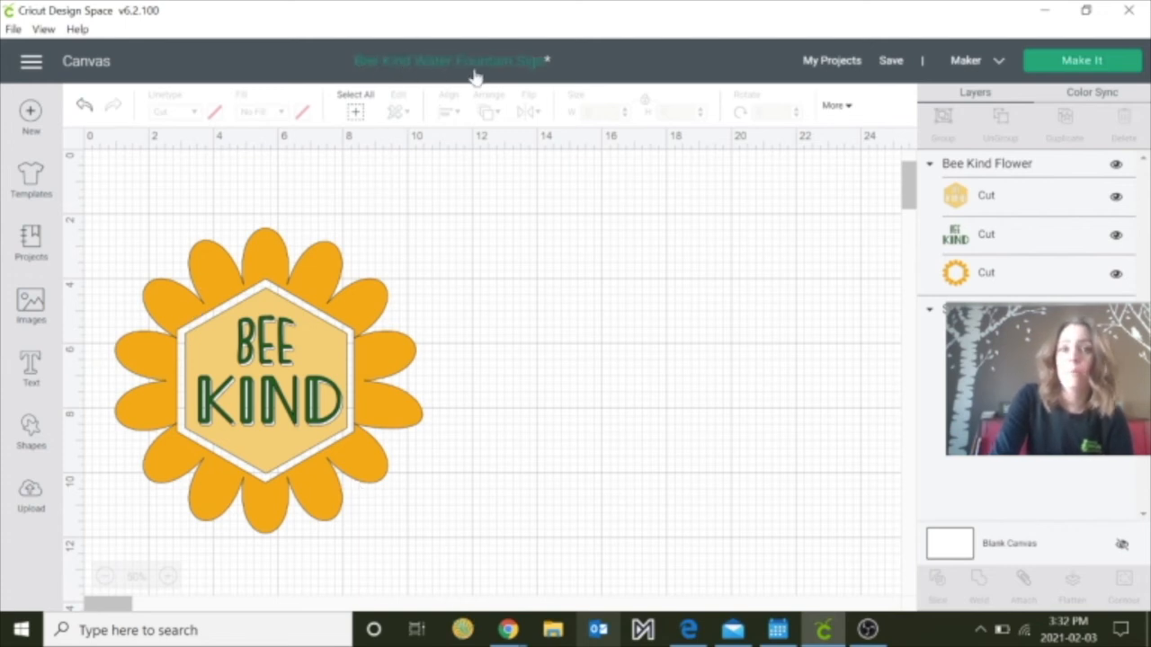
Step: Save the design as a new project named with the person's first name followed by "sign", and view it among the personal projects
left_click(894, 66)
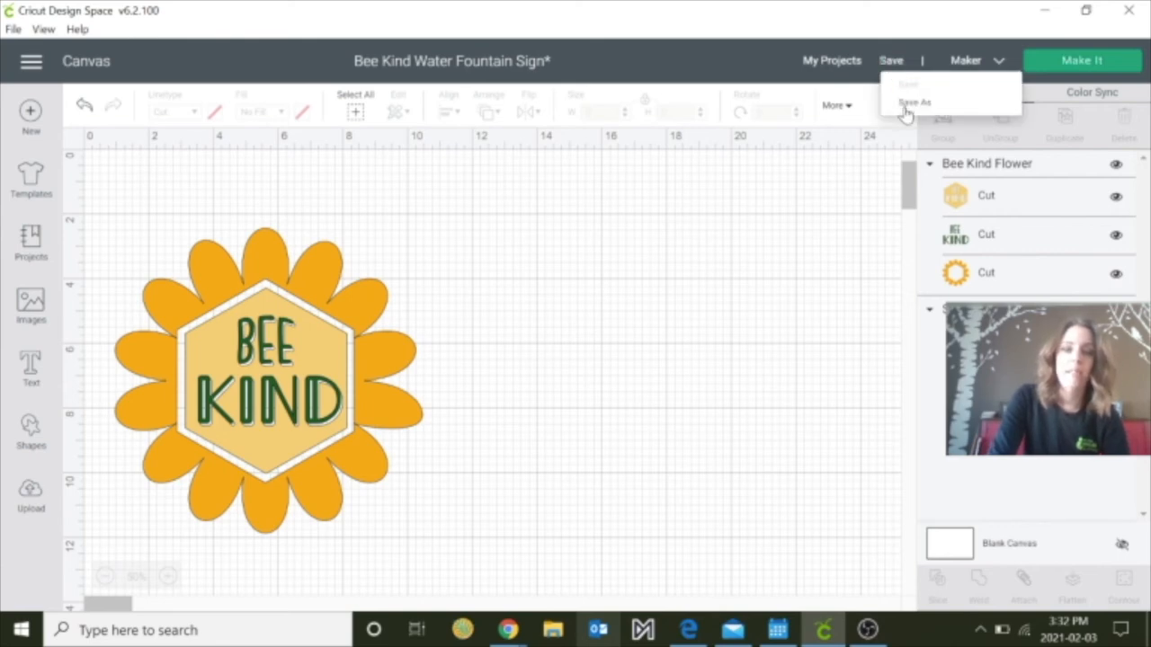
left_click(908, 106)
left_click_drag(658, 147, 447, 174)
type("Rach")
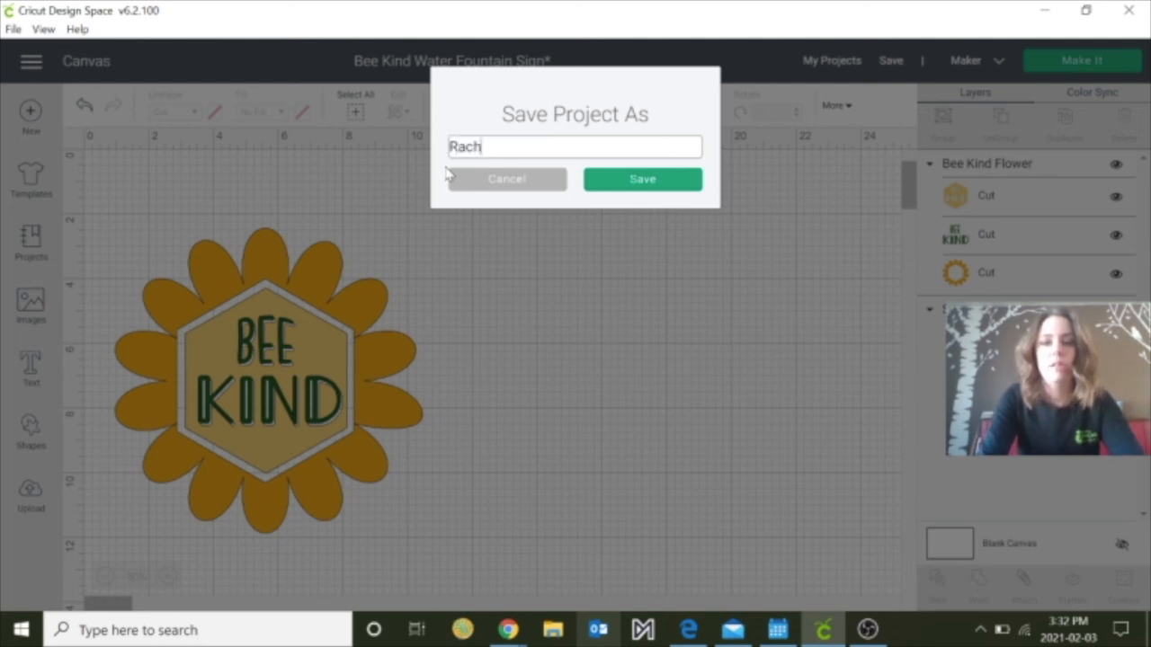
type("el's sign")
left_click(654, 184)
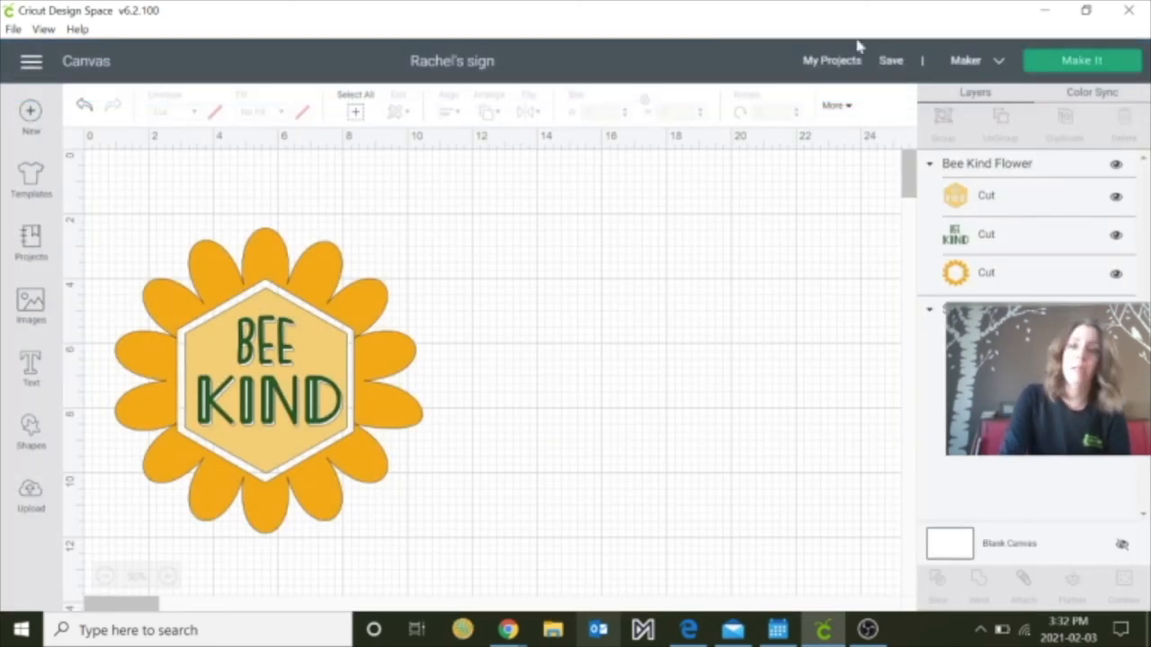
left_click(827, 63)
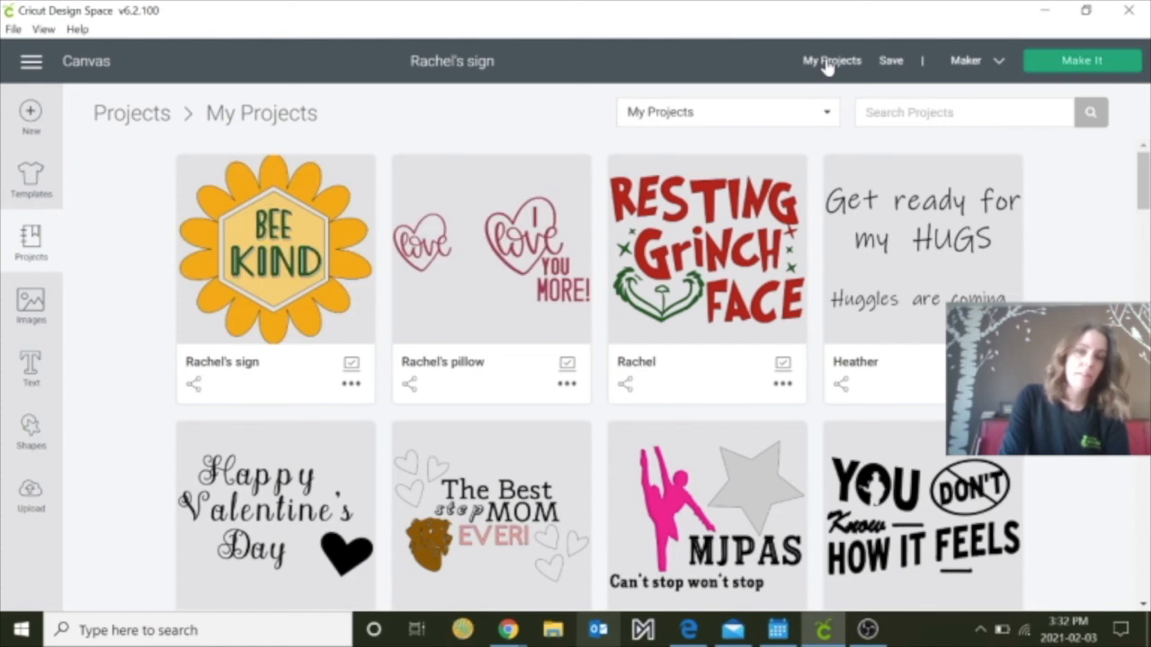